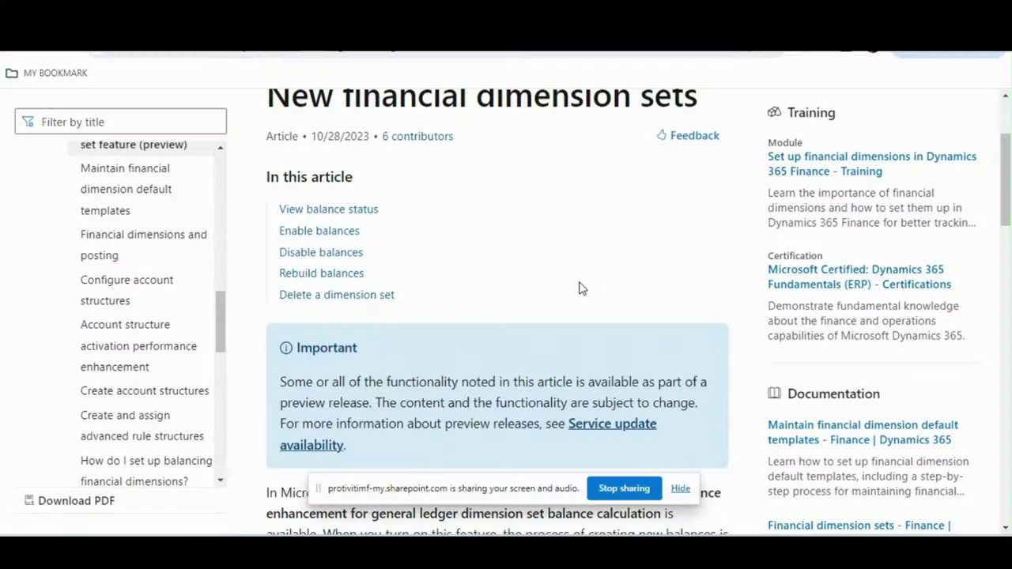
# - Read the introduction of the New financial dimension sets article, including the performance enhancement feature description, and hide the screen-sharing notice
pyautogui.moveTo(1008, 174); pyautogui.dragTo(1008, 132)
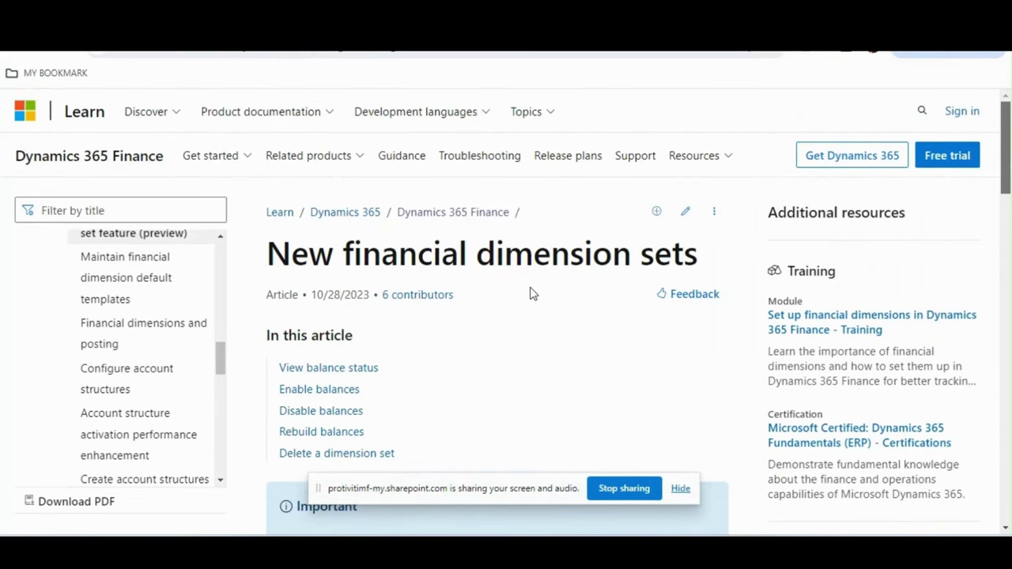
pyautogui.moveTo(1003, 181); pyautogui.dragTo(1001, 243)
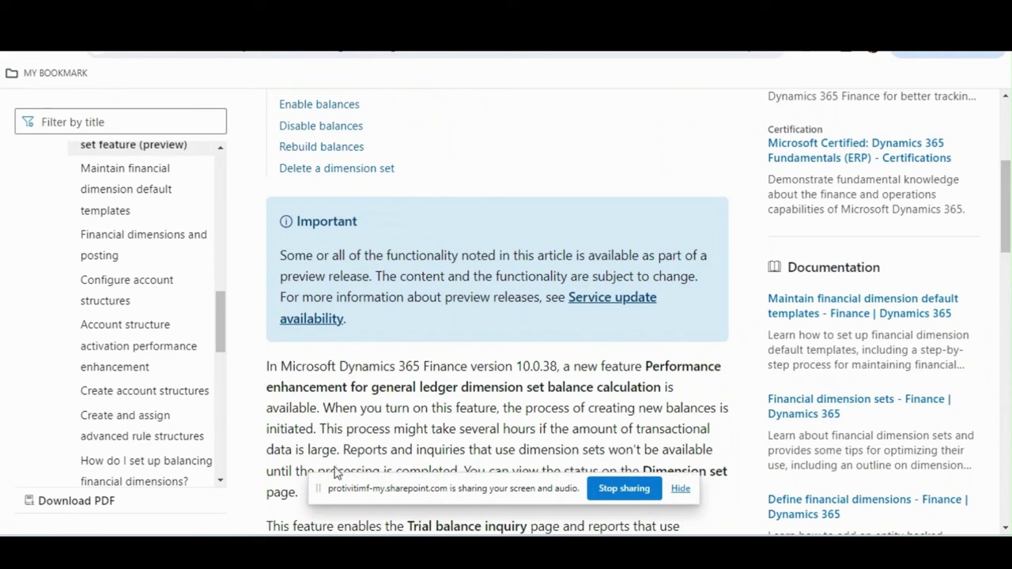
pyautogui.click(680, 490)
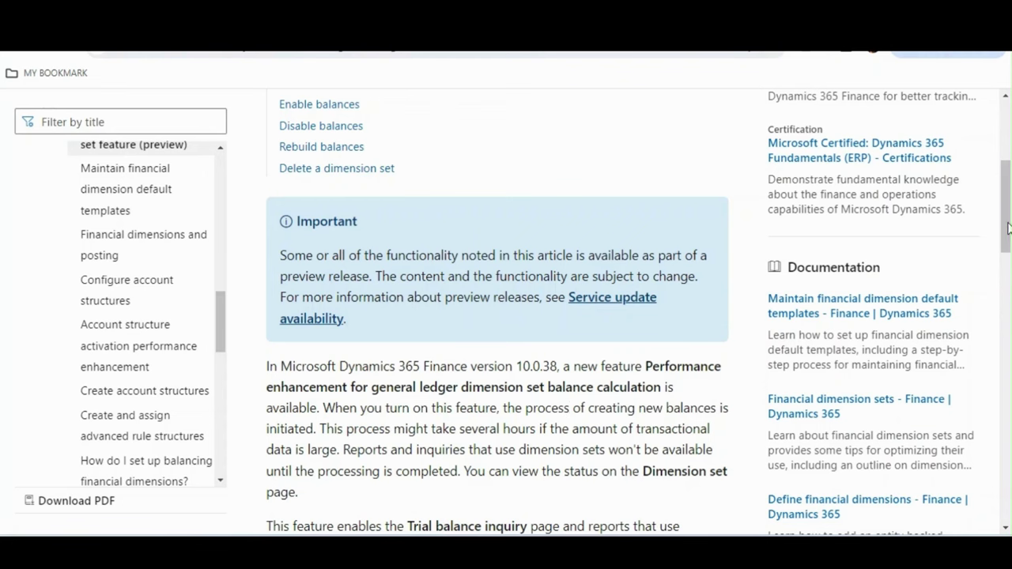
pyautogui.moveTo(1007, 228); pyautogui.dragTo(1005, 280)
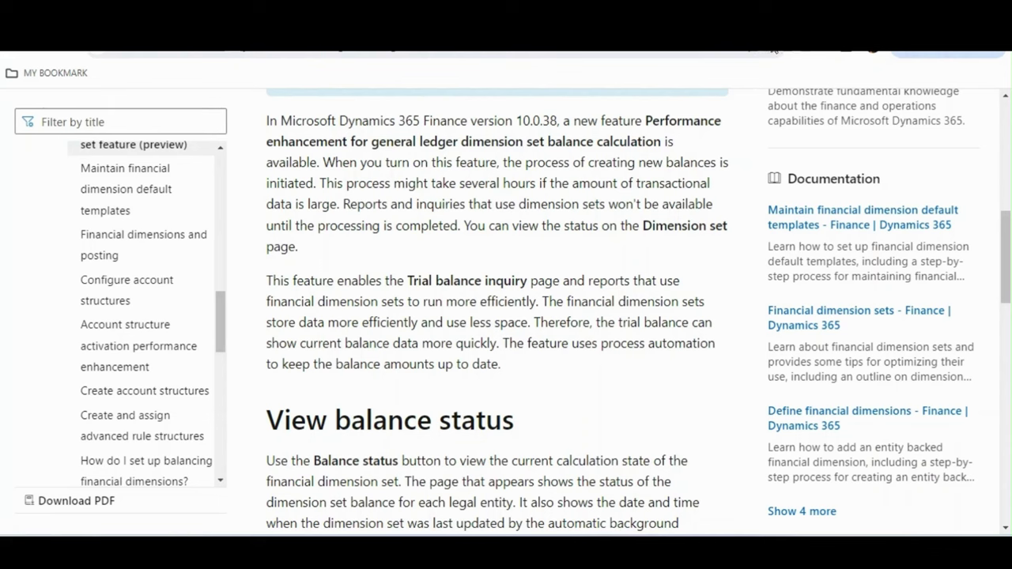
# - Switch to Finance and Operations and show all features in the System administration module's Feature management workspace
pyautogui.hotkey('ctrl', 'Tab')
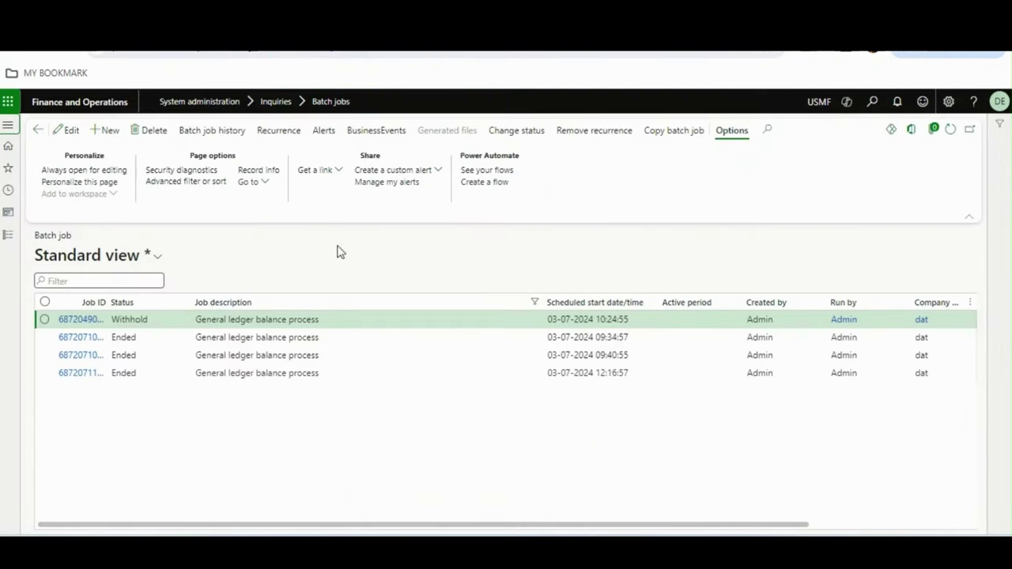
pyautogui.click(41, 130)
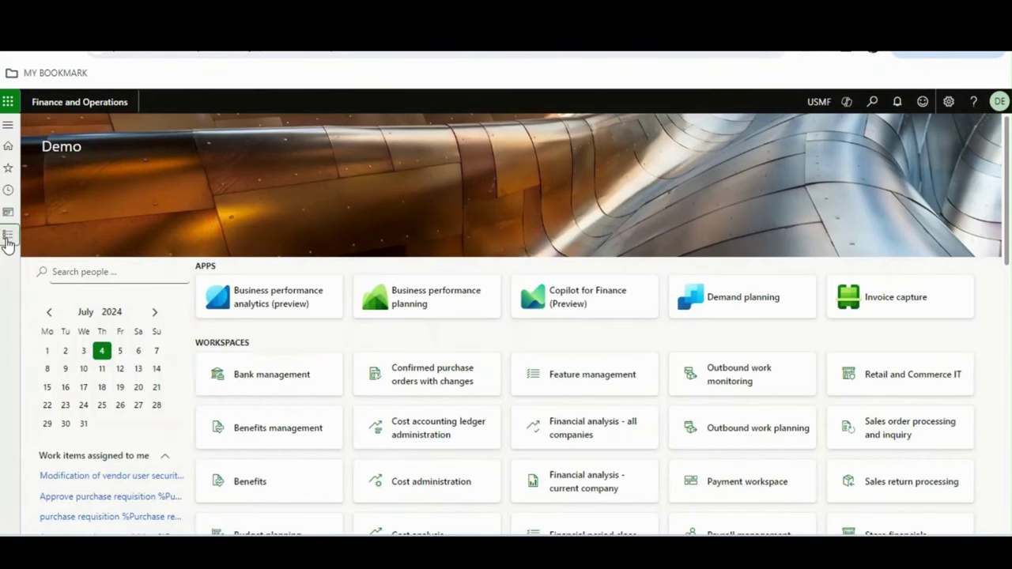
pyautogui.click(8, 235)
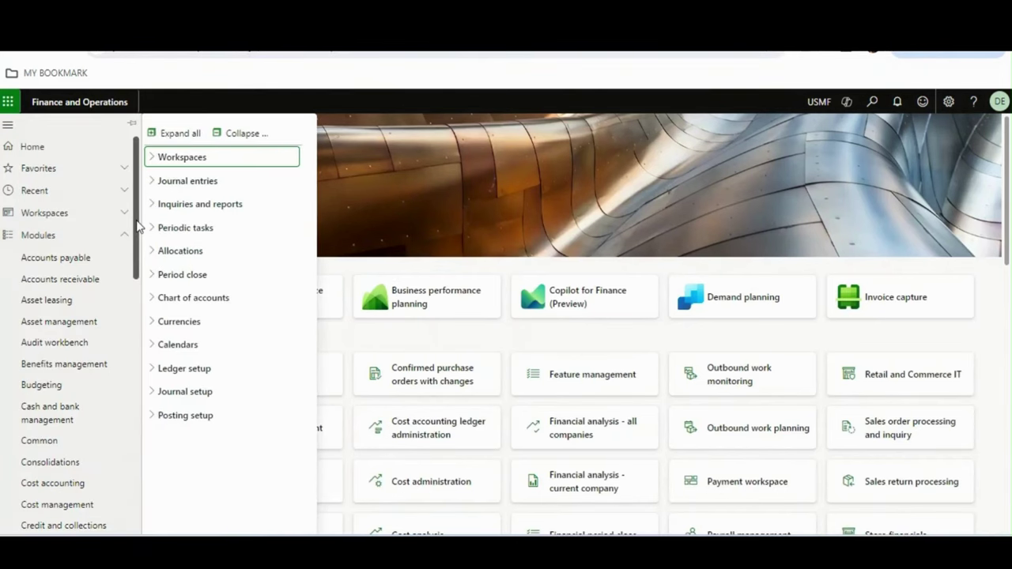
pyautogui.scroll(-10, 127, 332)
pyautogui.click(108, 407)
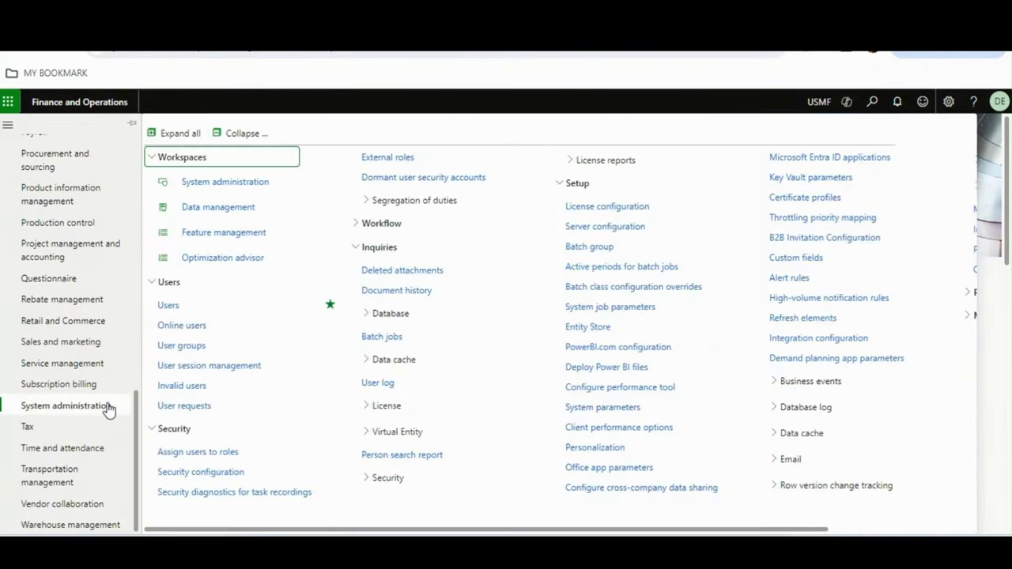
pyautogui.click(229, 242)
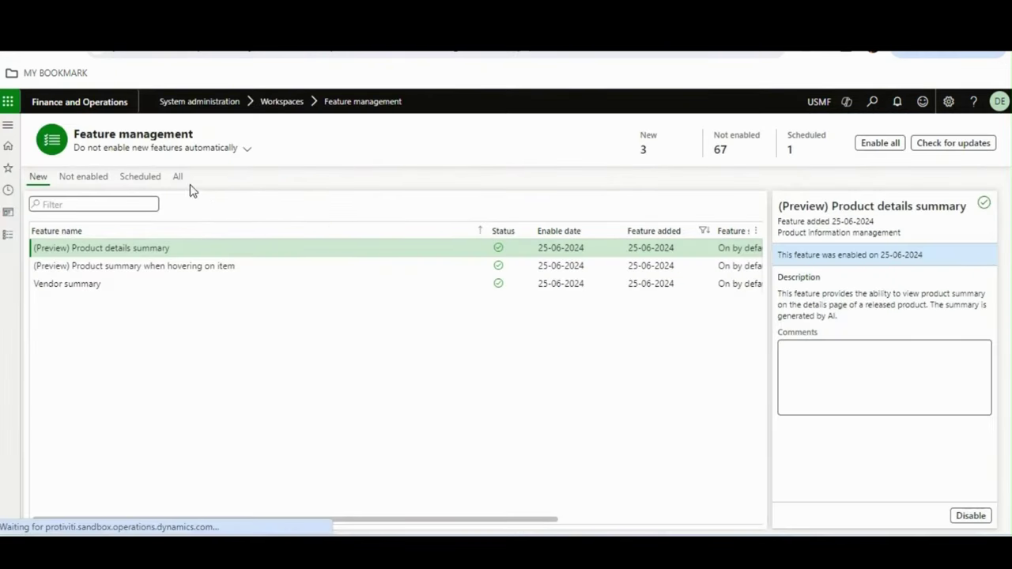
pyautogui.click(179, 179)
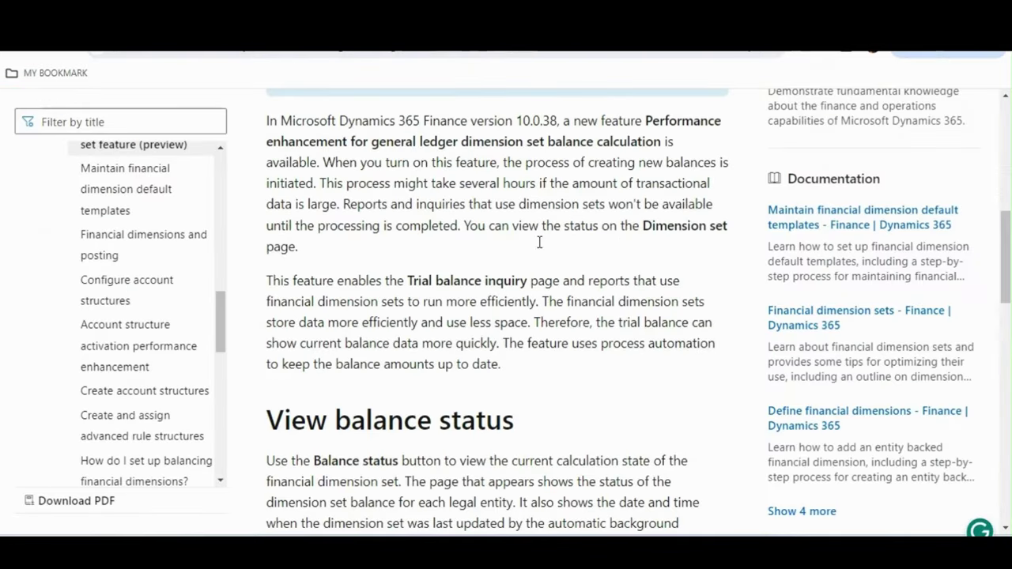
# - Copy "Performance enhancement for general ledger dimension set balance calculation" from the article and filter the features by that name to check its enable date
pyautogui.moveTo(646, 120); pyautogui.dragTo(662, 141)
pyautogui.hotkey('ctrl', 'c')
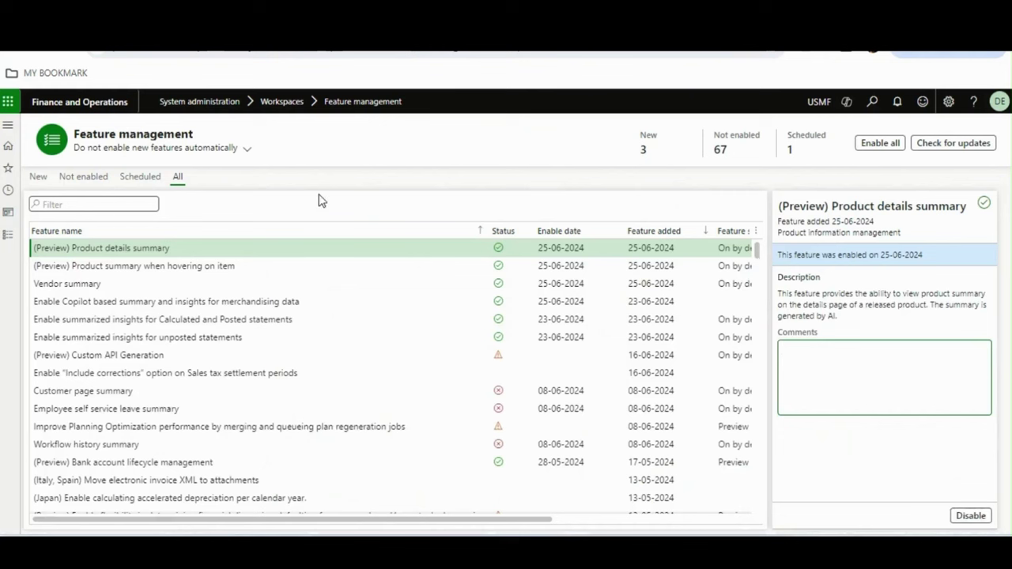
pyautogui.click(292, 230)
pyautogui.hotkey('ctrl', 'v')
pyautogui.press('Return')
pyautogui.click(583, 248)
# - Open the Financial dimension sets page from the General ledger module's Chart of accounts dimensions
pyautogui.click(9, 237)
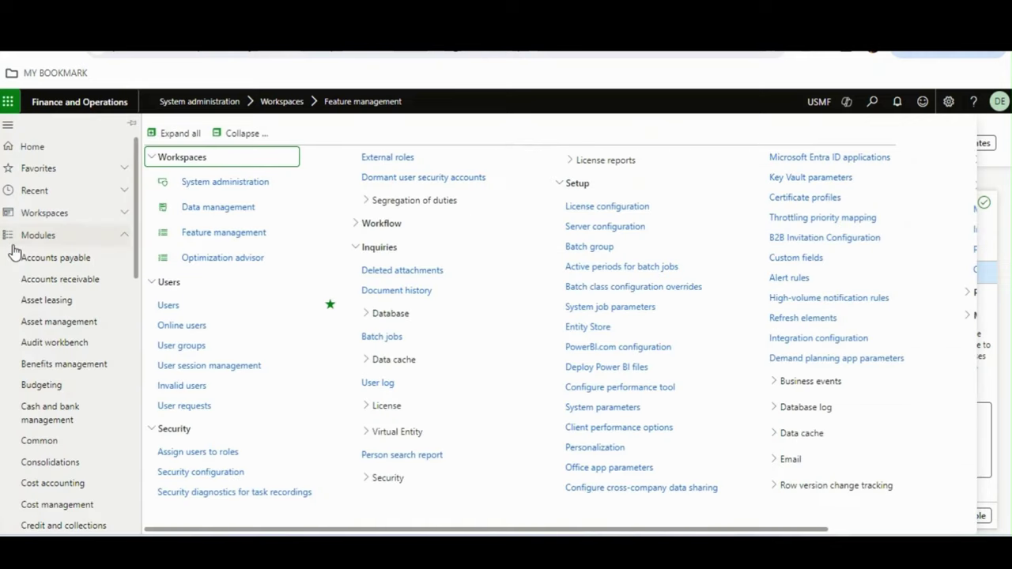
pyautogui.moveTo(136, 247); pyautogui.dragTo(113, 446)
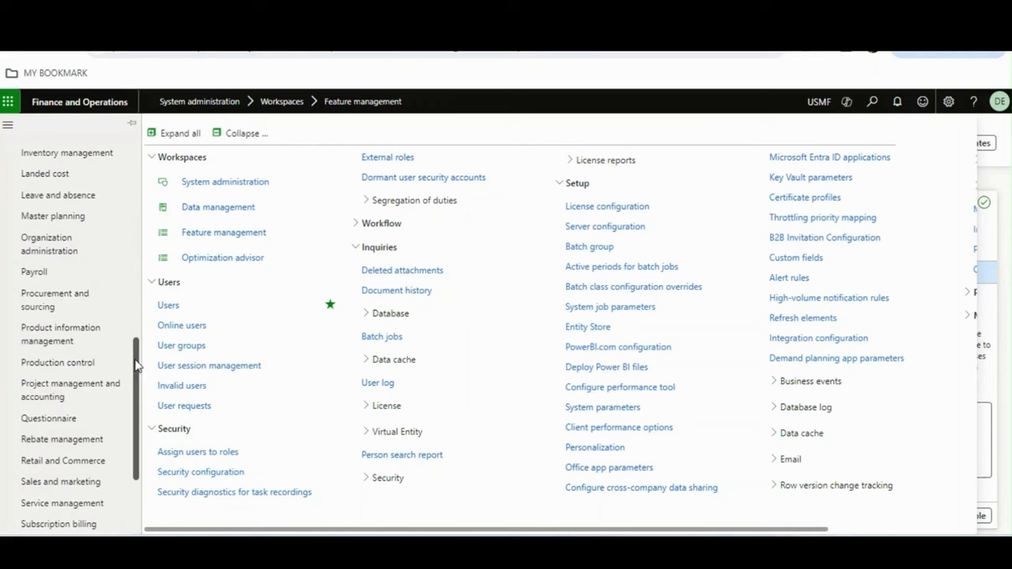
pyautogui.scroll(3, 140, 293)
pyautogui.click(98, 283)
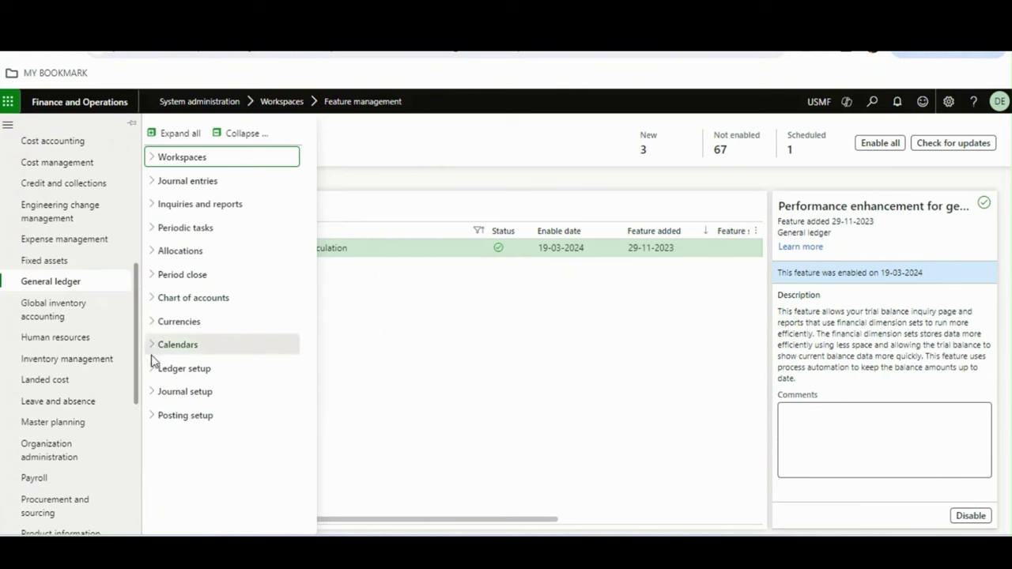
pyautogui.click(162, 300)
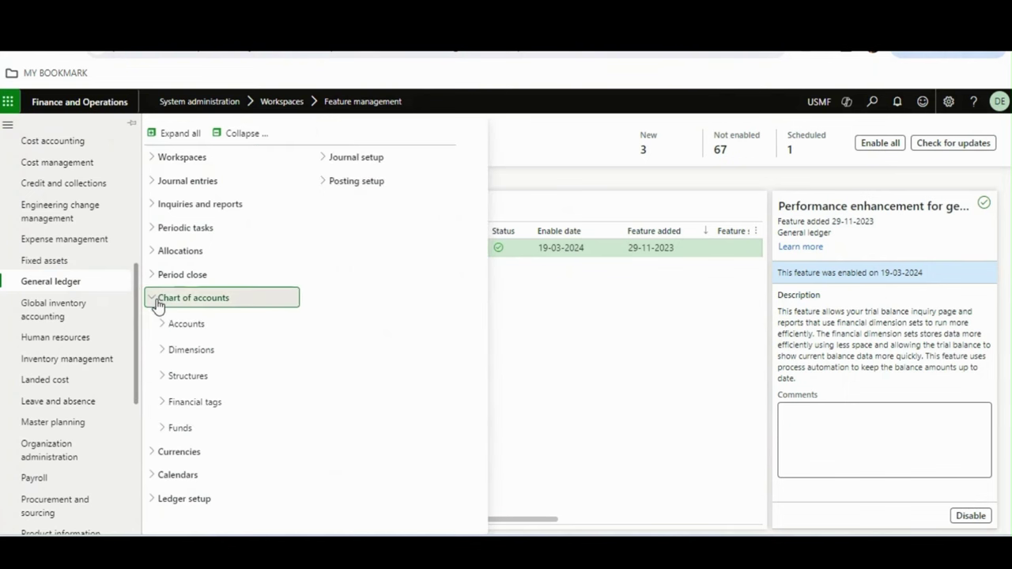
pyautogui.click(175, 349)
pyautogui.click(226, 400)
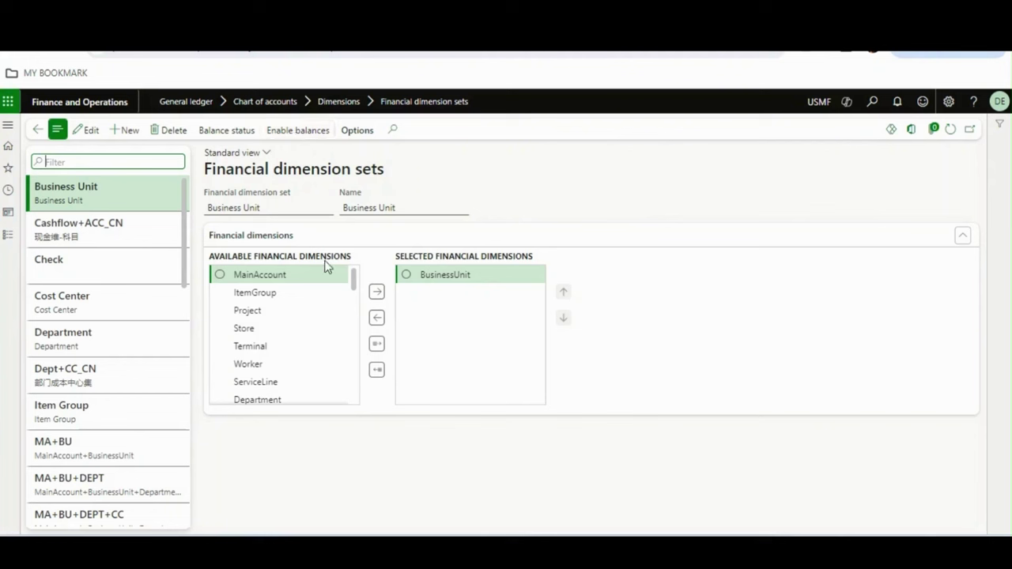
# - Create a new financial dimension set with TEST as both its identifier and its name
pyautogui.click(130, 349)
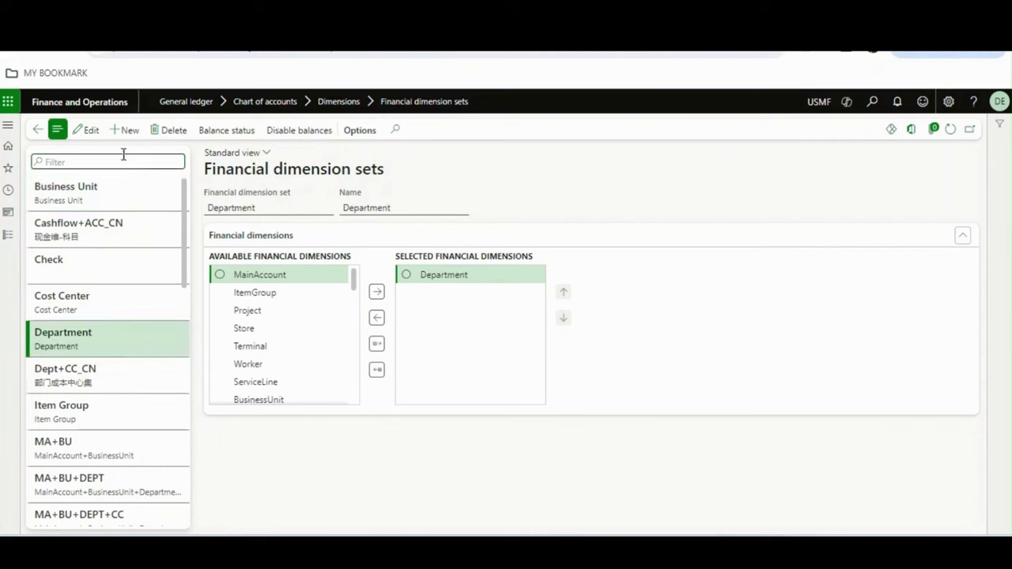
pyautogui.hotkey('alt', 'n')
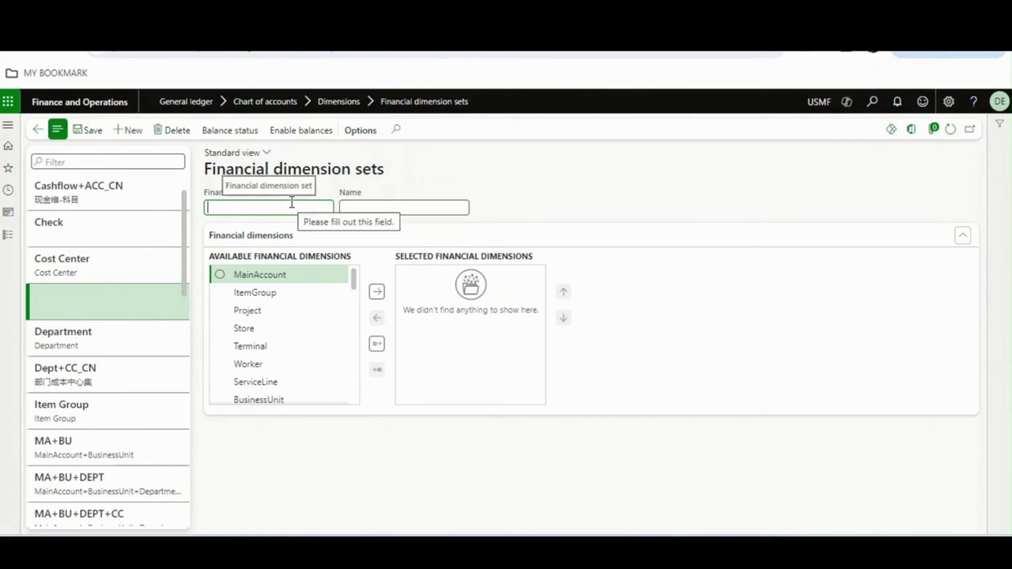
pyautogui.write('FEST')
pyautogui.press('BackSpace')
pyautogui.press('BackSpace')
pyautogui.press('BackSpace')
pyautogui.write('TEST')
pyautogui.press('Tab')
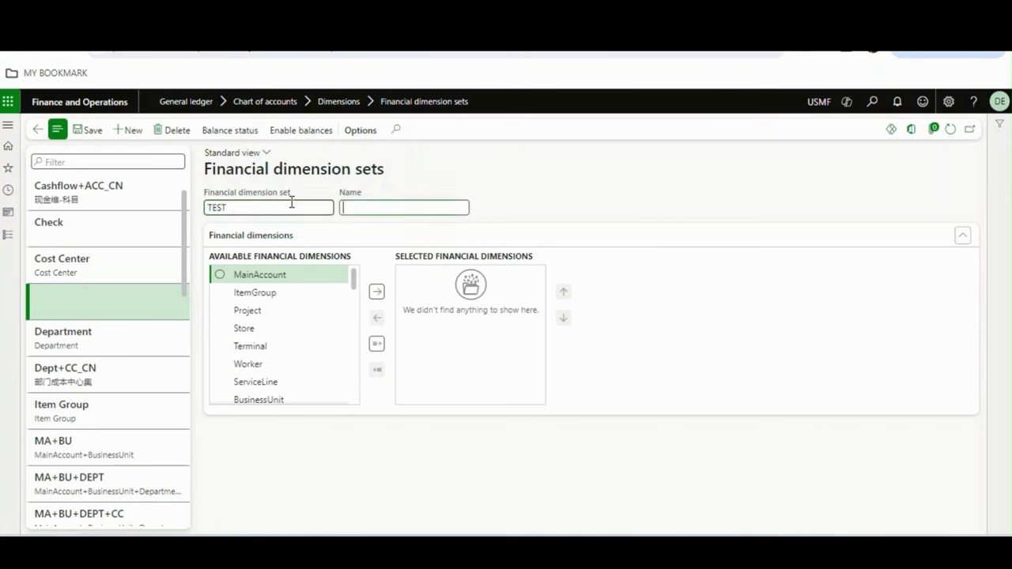
pyautogui.press('Tab')
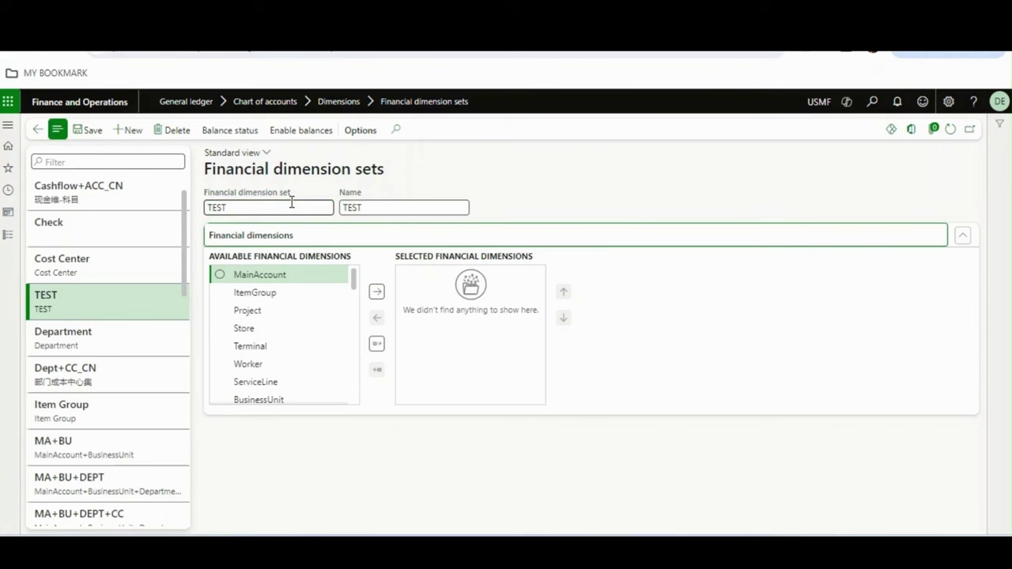
# - Add Store and Terminal to the TEST set's selected financial dimensions, and delete the set
pyautogui.click(219, 328)
pyautogui.click(220, 346)
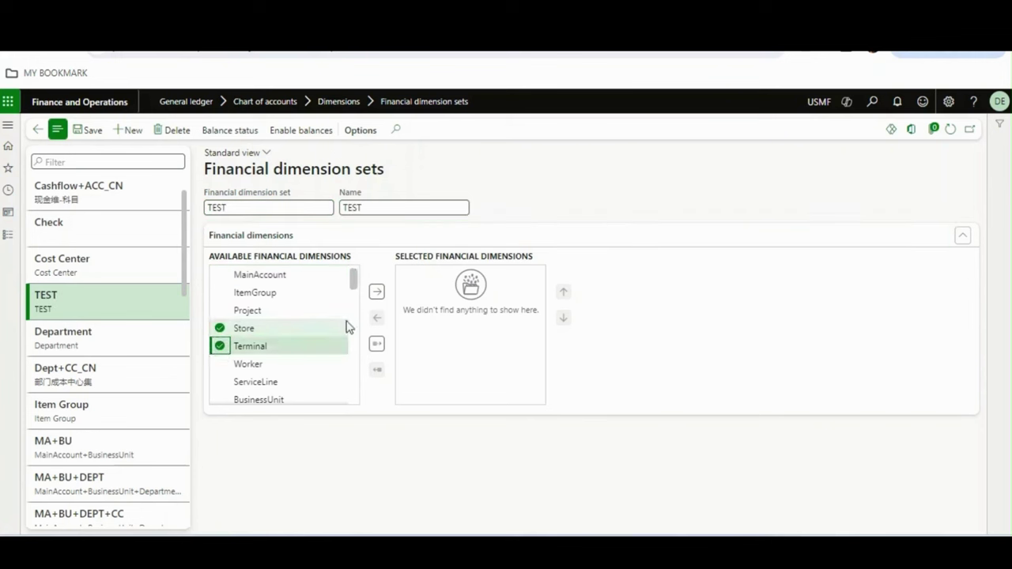
pyautogui.click(377, 292)
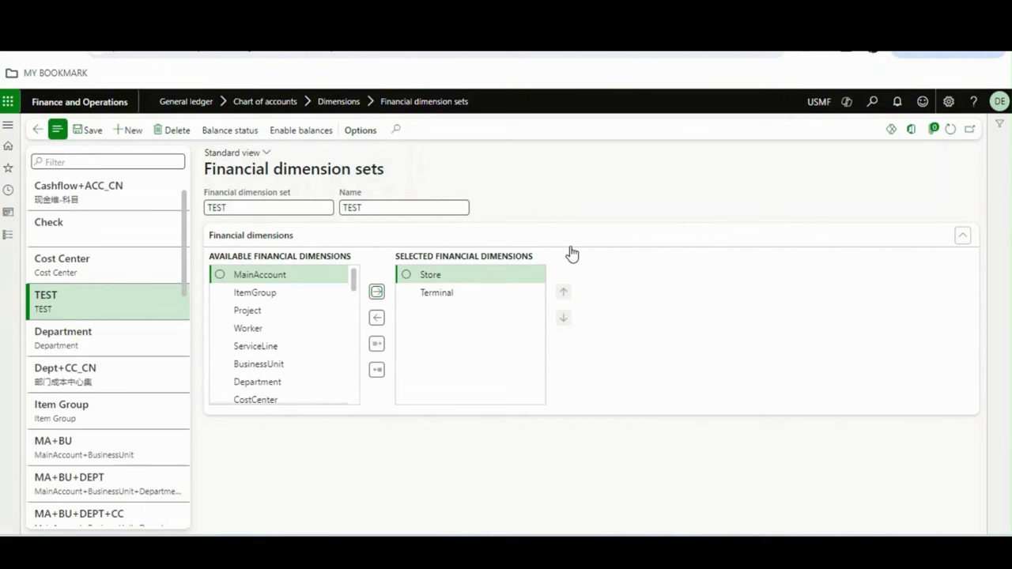
pyautogui.click(174, 133)
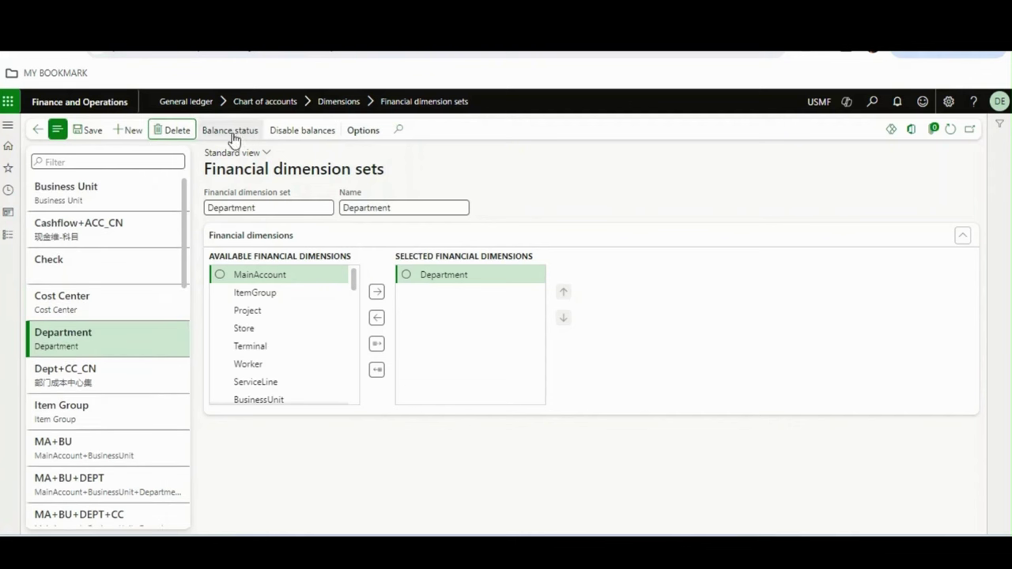
# - Open the Department set's balance status and examine the USMF ledger's status and last updated time
pyautogui.click(231, 130)
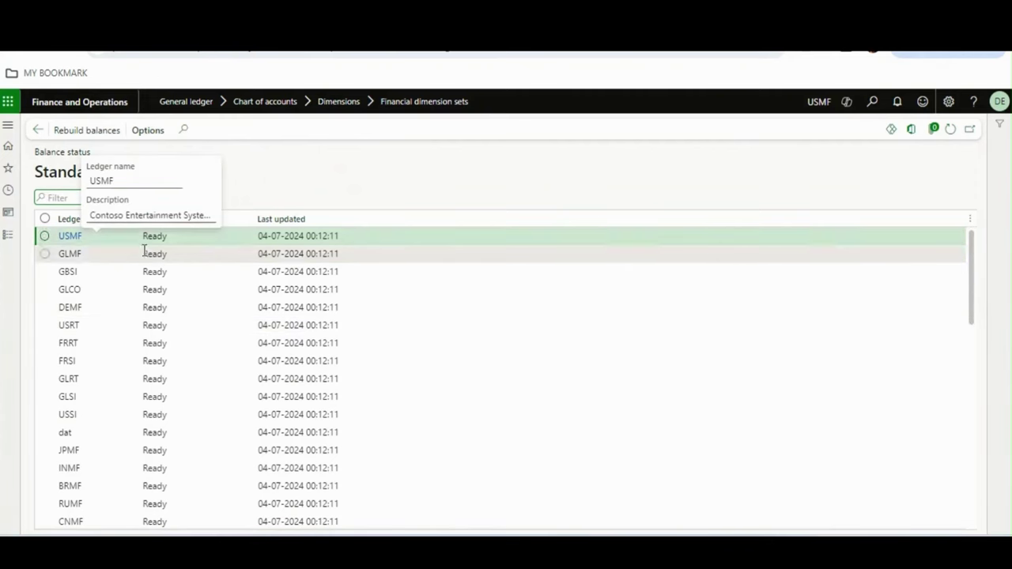
pyautogui.click(169, 241)
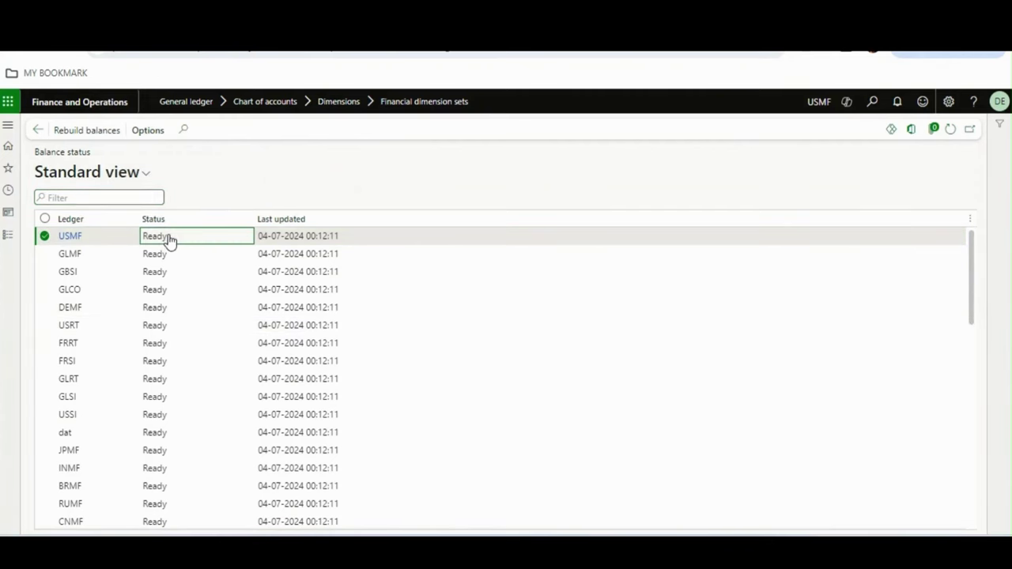
pyautogui.click(265, 237)
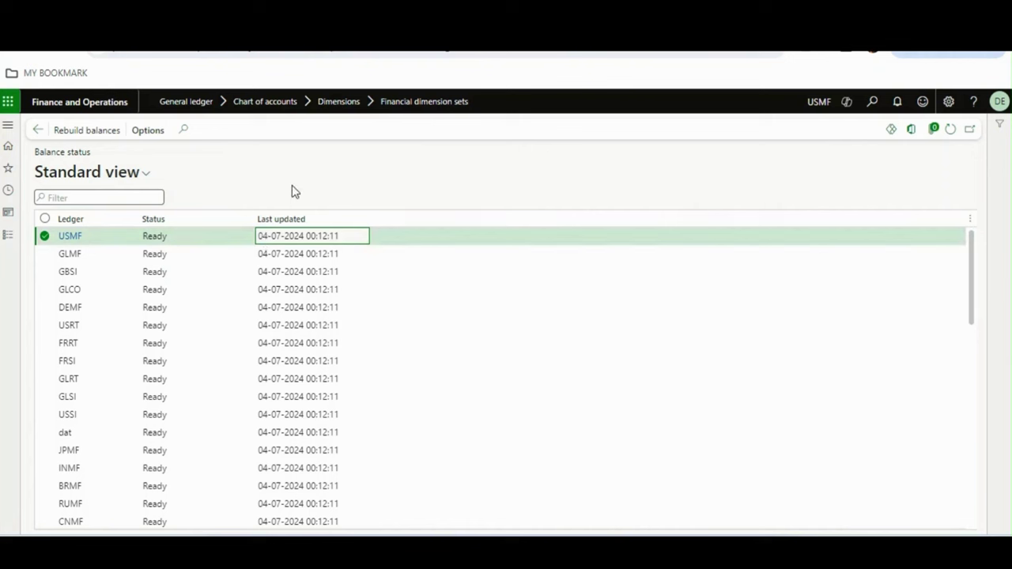
pyautogui.click(177, 237)
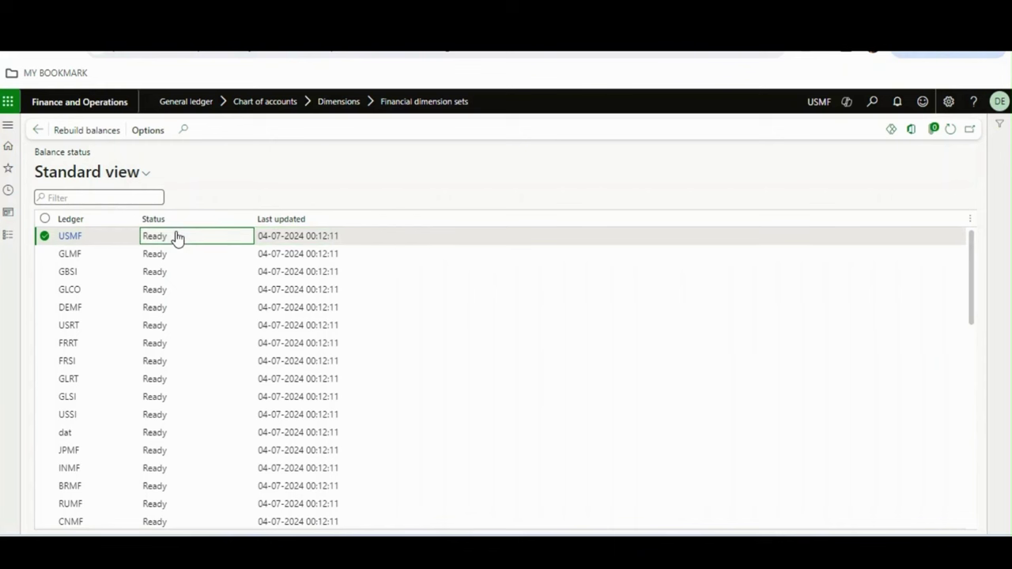
pyautogui.click(300, 241)
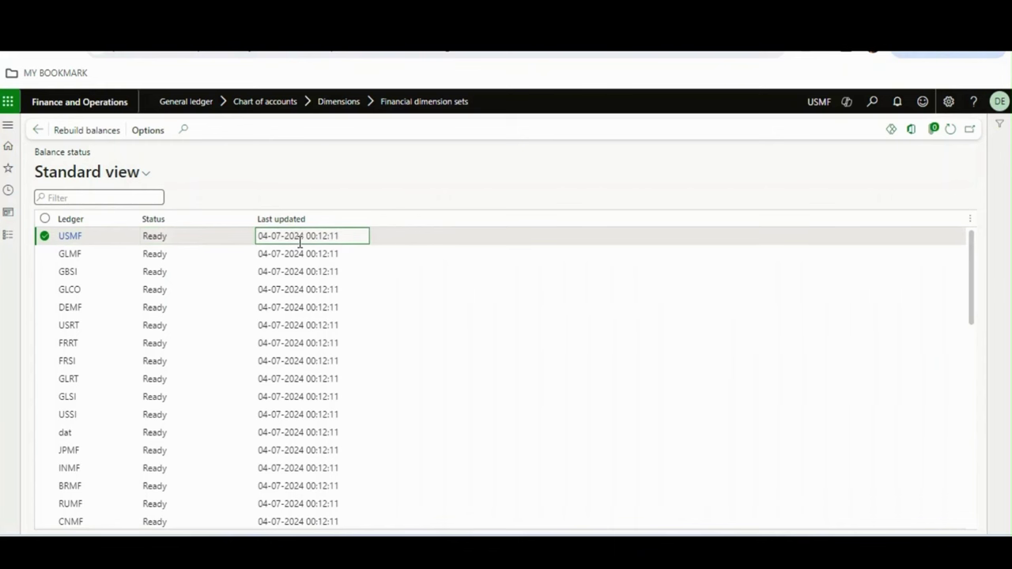
pyautogui.moveTo(353, 235); pyautogui.dragTo(260, 236)
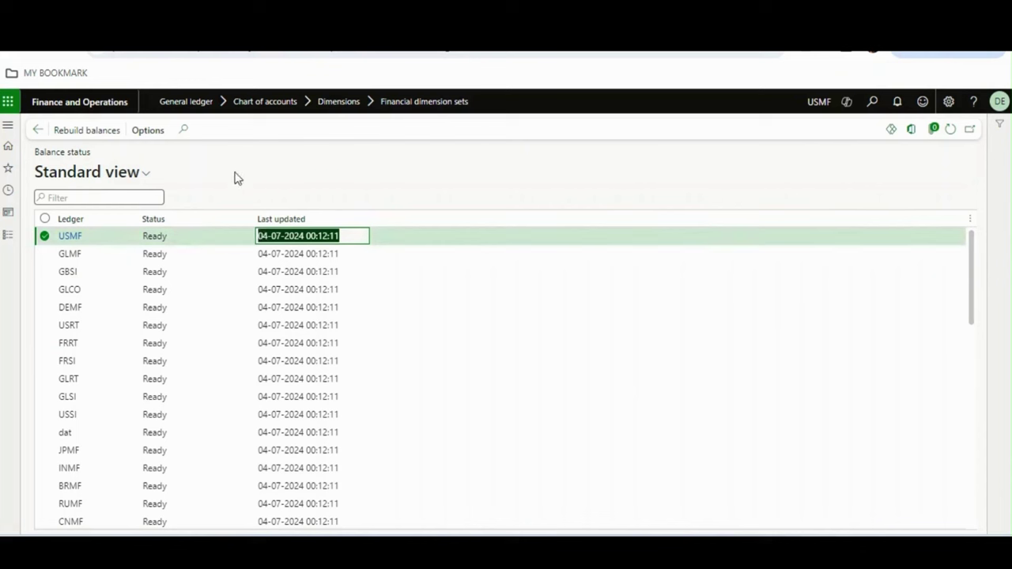
pyautogui.click(326, 236)
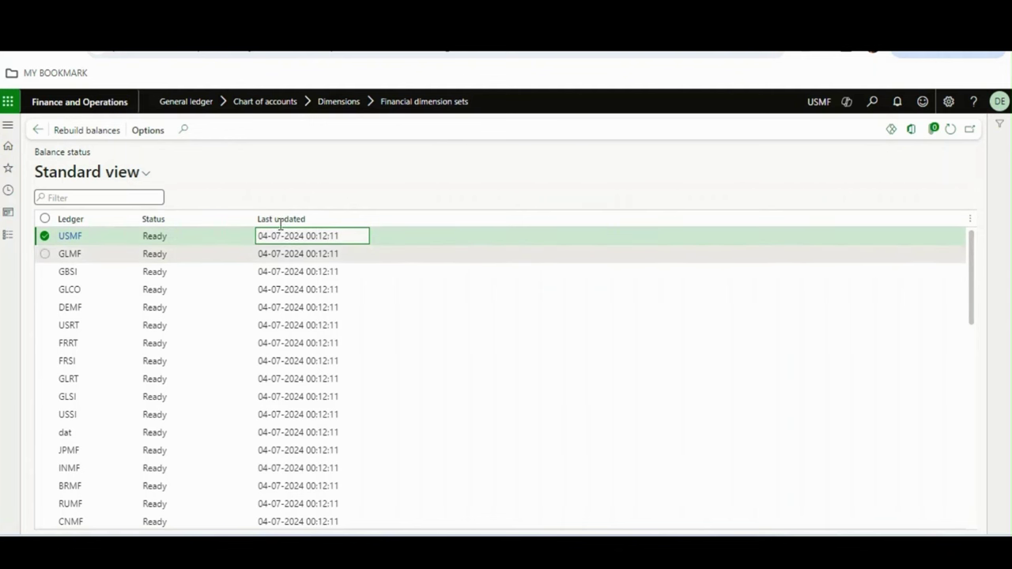
pyautogui.click(340, 236)
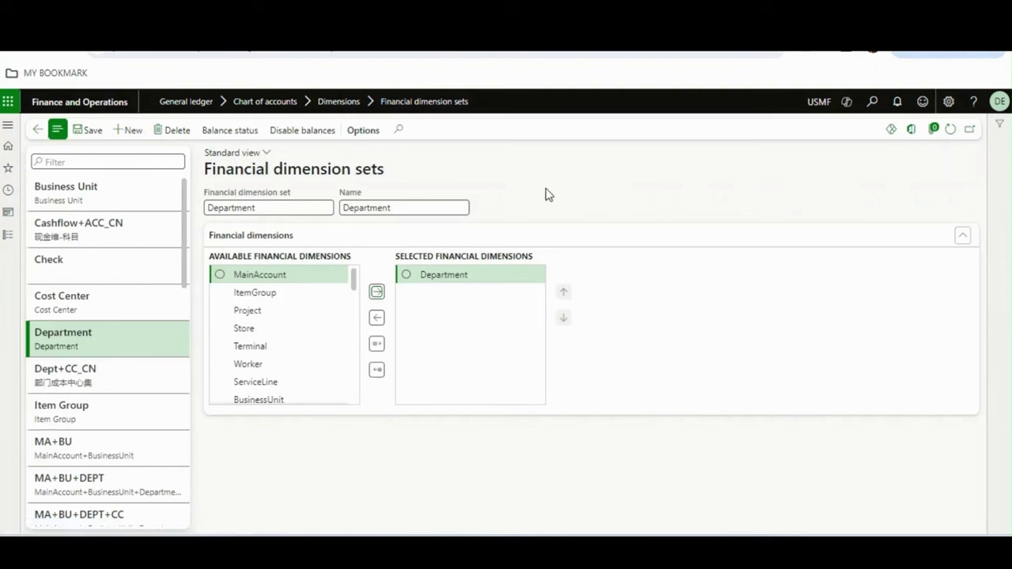
pyautogui.click(8, 235)
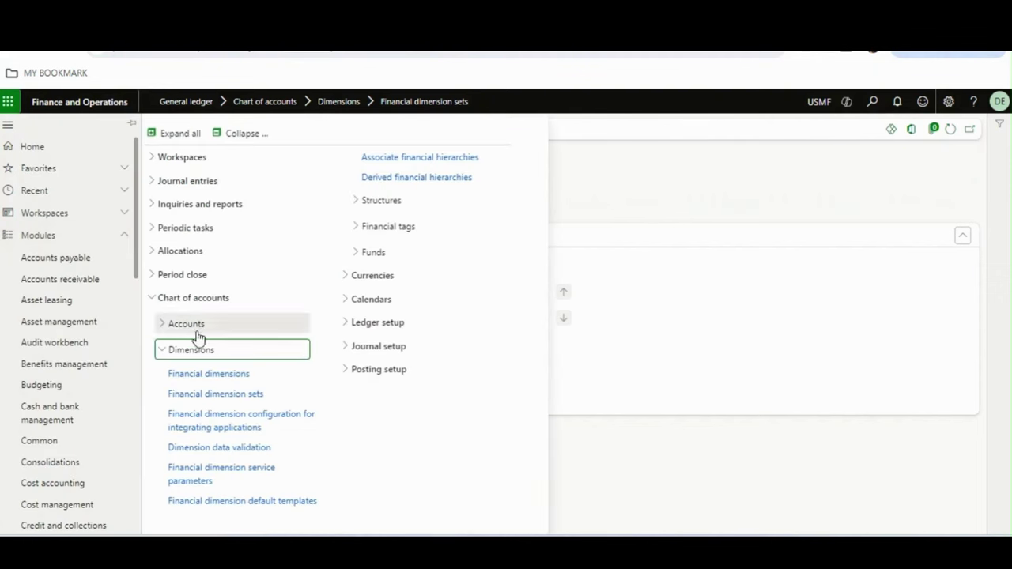
pyautogui.click(694, 185)
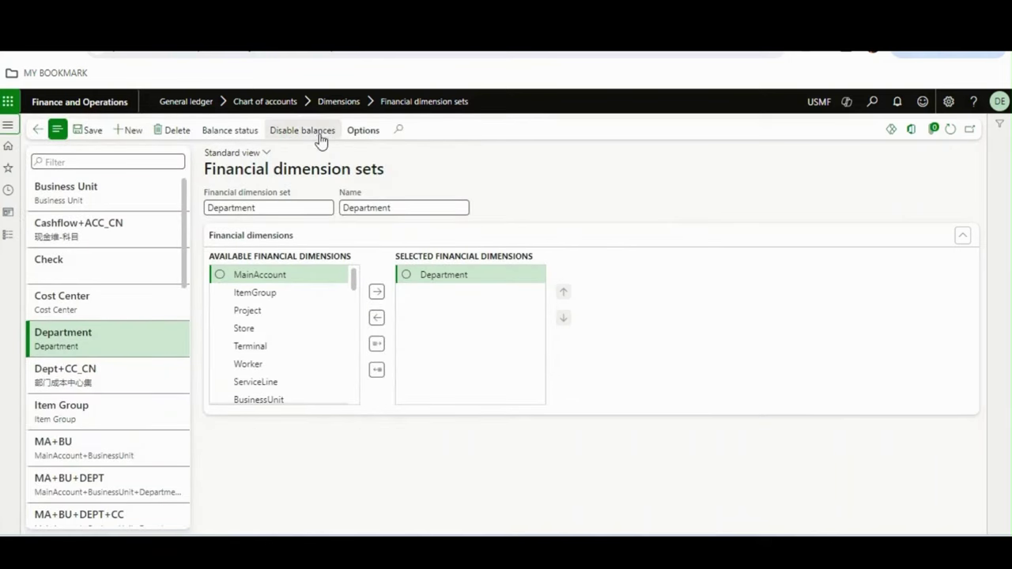
# - View the Cost Center and Item Group dimension sets, and open the balance status for Item Group
pyautogui.click(133, 300)
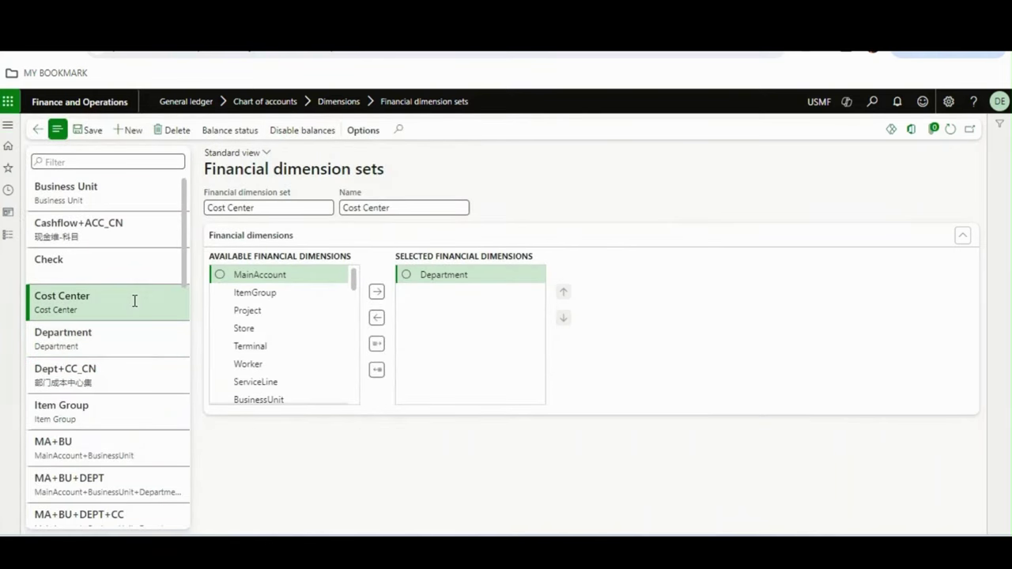
pyautogui.click(109, 411)
pyautogui.click(223, 133)
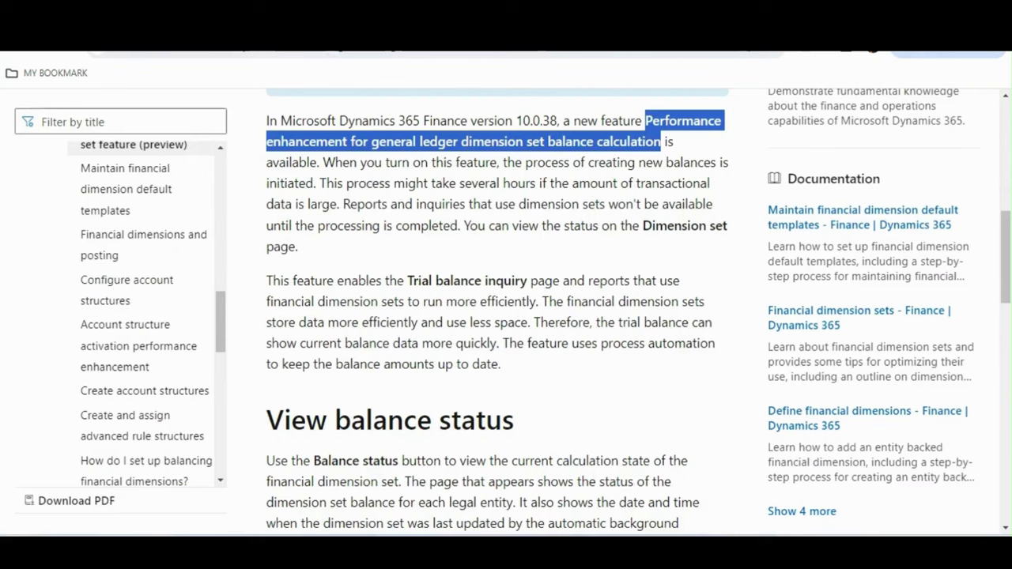
# - Read the documentation's sections on balance status, enabling and rebuilding balances, and the guidance on deleting a dimension set
pyautogui.click(510, 327)
pyautogui.scroll(-8, 510, 327)
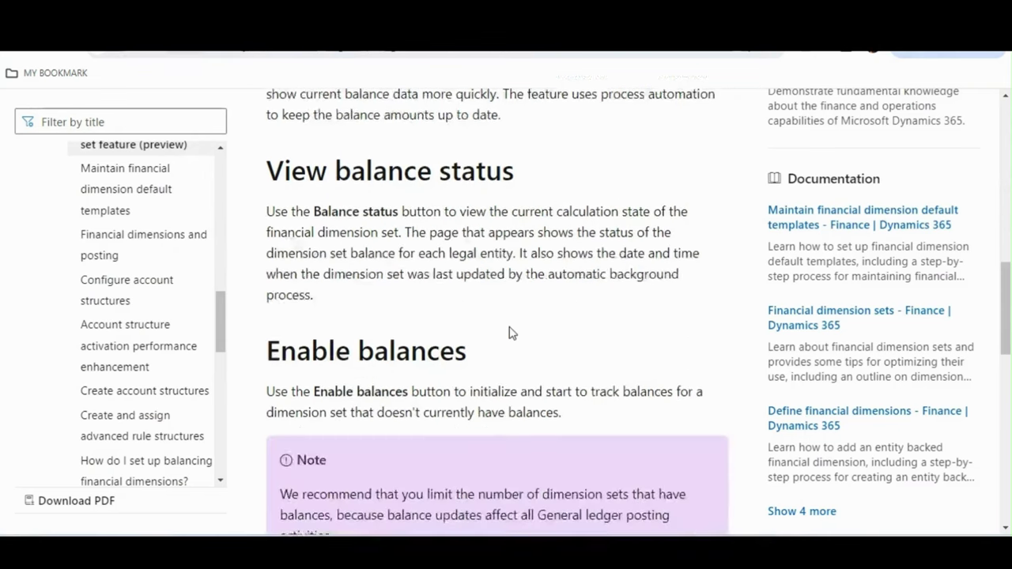
pyautogui.scroll(-3, 510, 333)
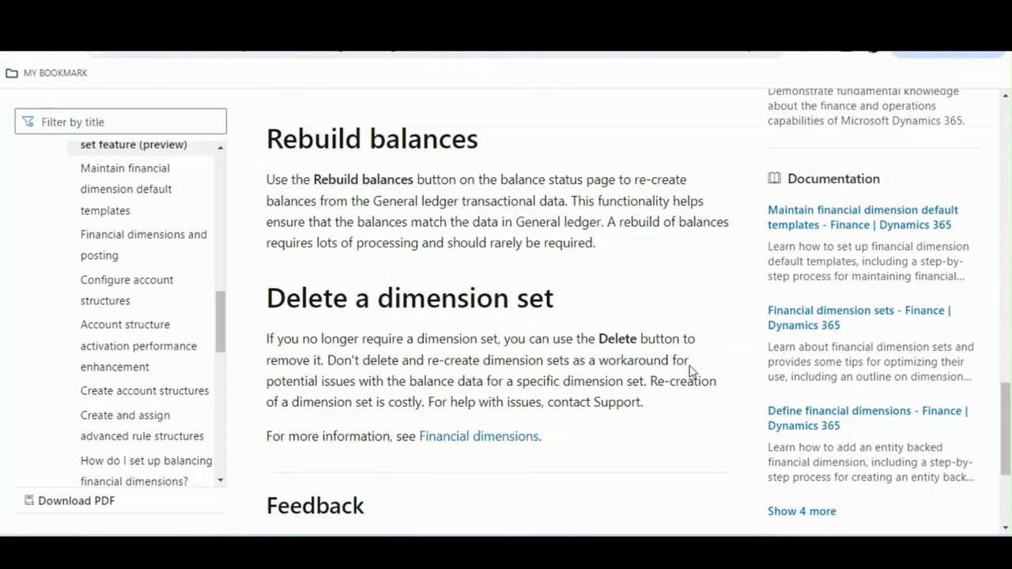
pyautogui.moveTo(336, 381); pyautogui.dragTo(268, 337)
pyautogui.click(645, 382)
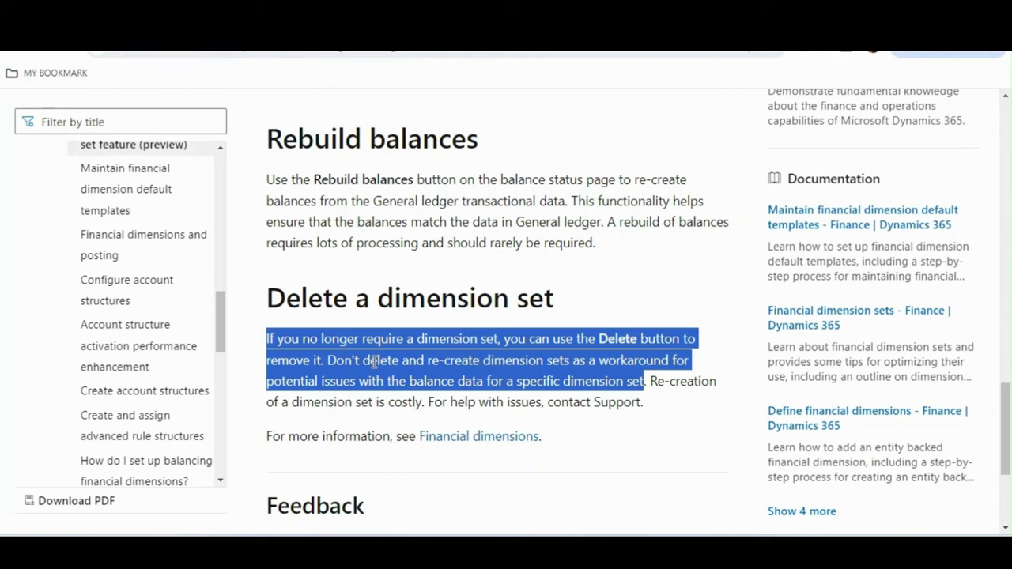
pyautogui.click(649, 406)
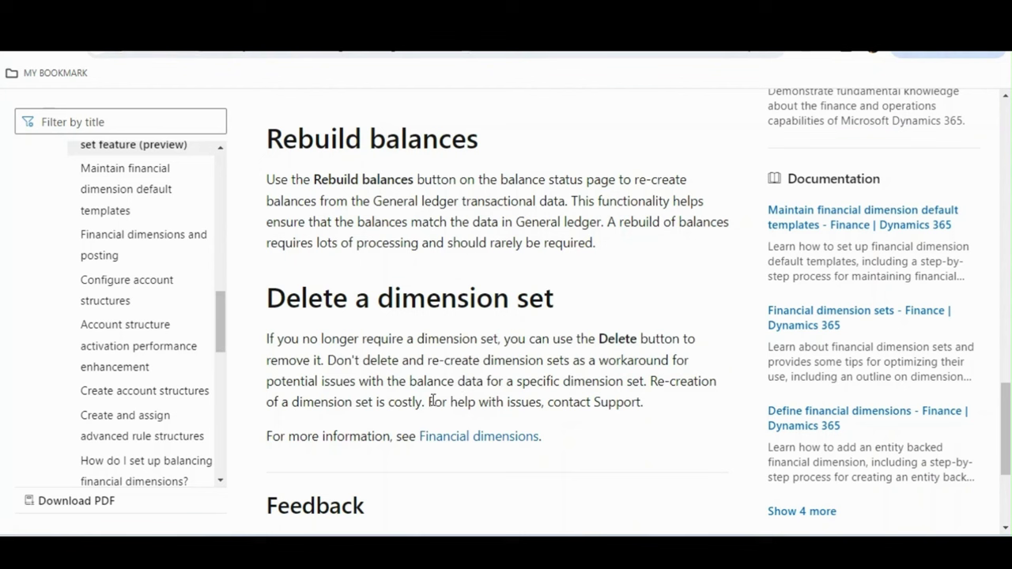
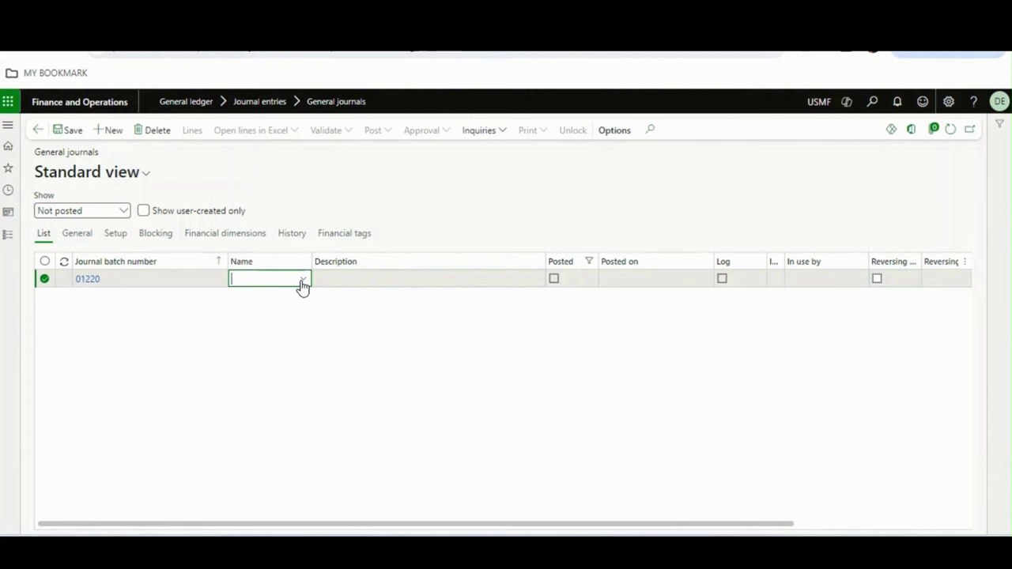
# - Assign the journal name ARCnsmp to the new general journal and open its lines
pyautogui.click(302, 281)
pyautogui.click(289, 314)
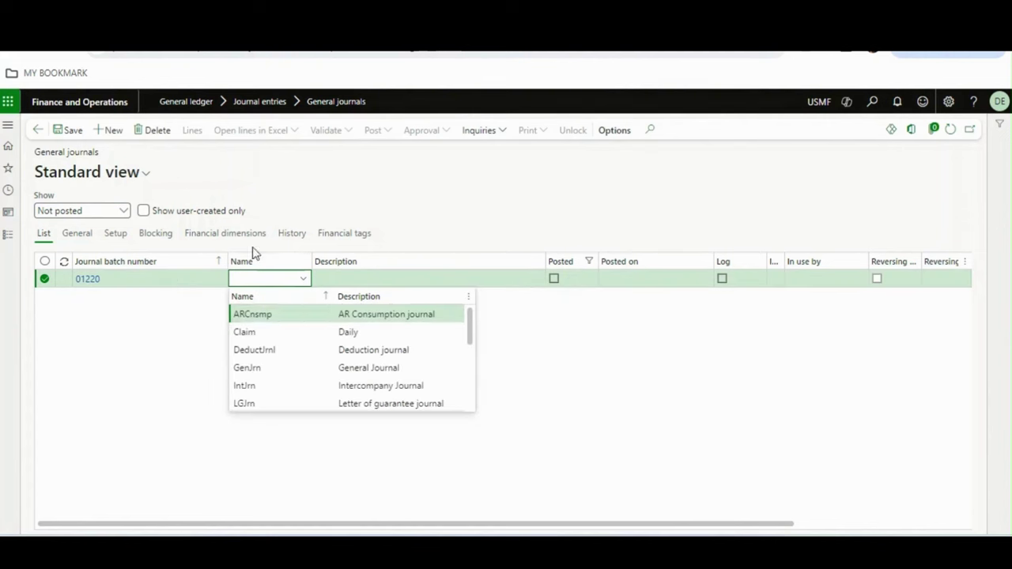
pyautogui.click(192, 135)
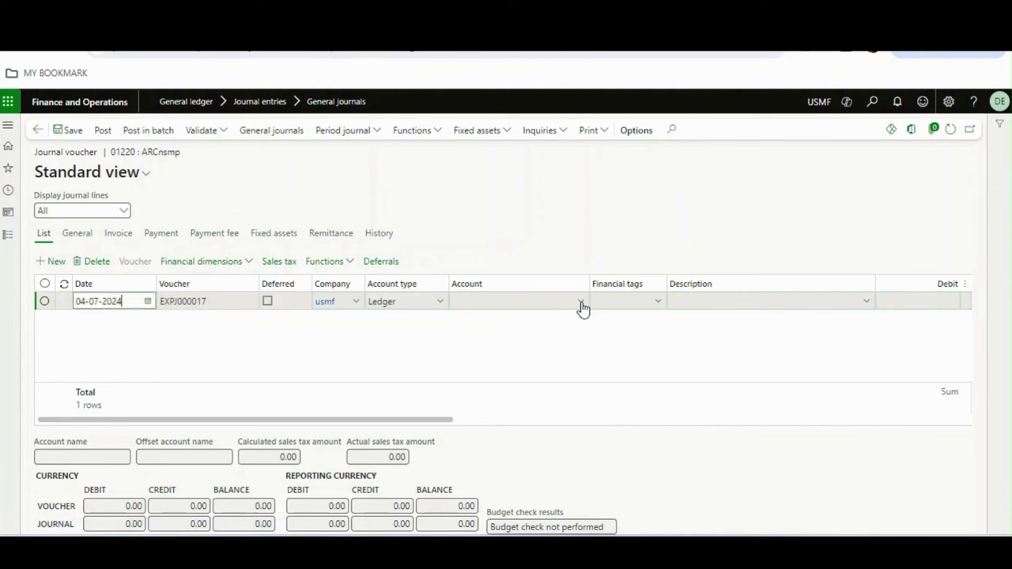
# - Set the journal line's ledger account to main account 110110, leaving the business unit and department blank
pyautogui.click(581, 305)
pyautogui.click(402, 337)
pyautogui.write('110110')
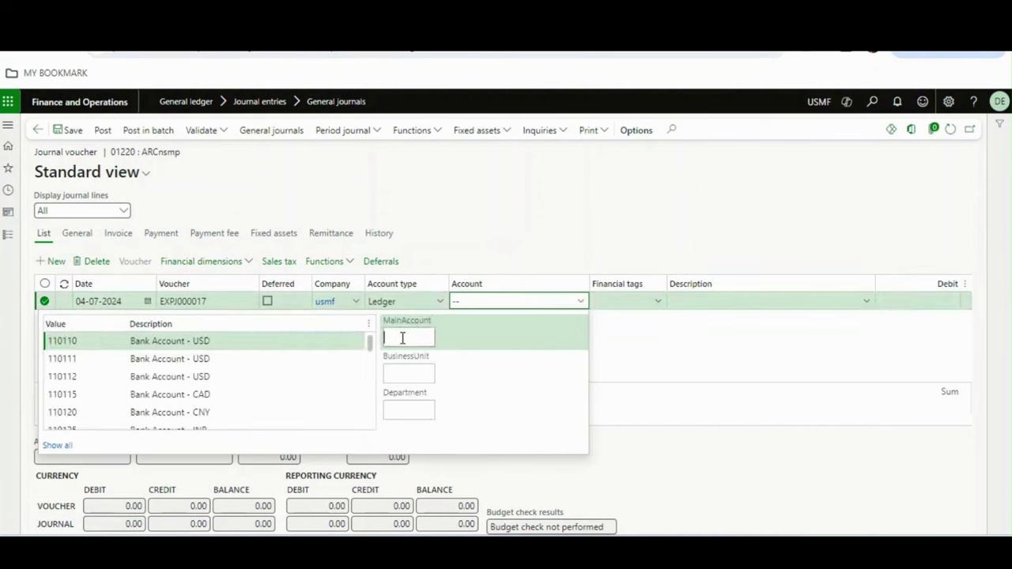
pyautogui.press('Tab')
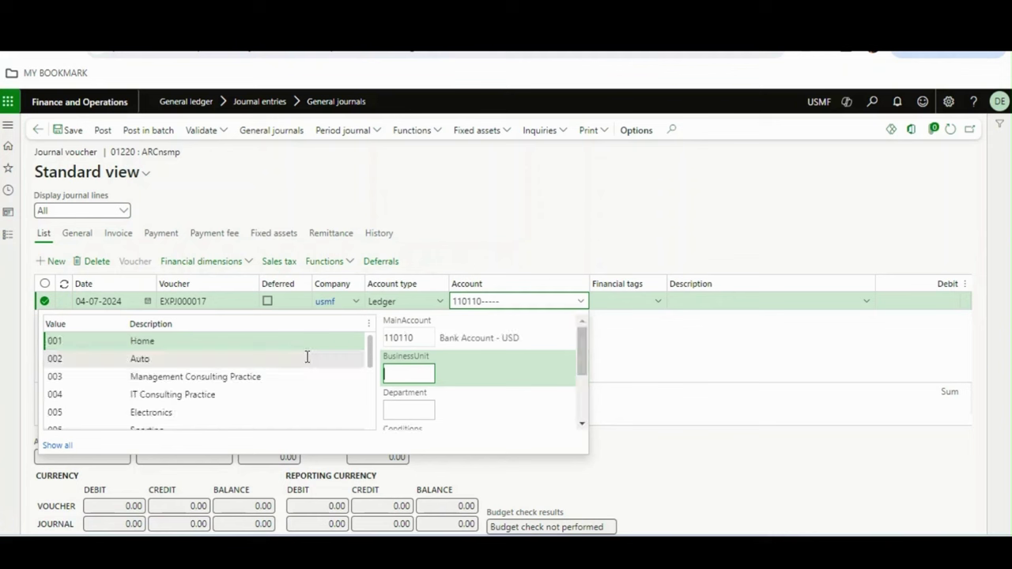
pyautogui.click(521, 213)
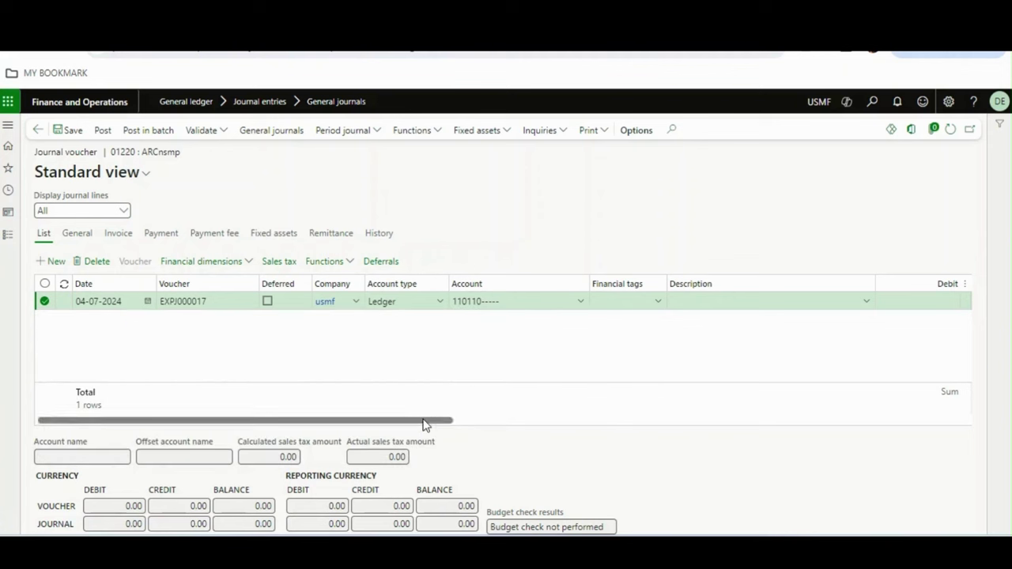
# - Enter a debit amount of 12000 on the journal line
pyautogui.moveTo(425, 425); pyautogui.dragTo(573, 421)
pyautogui.click(616, 301)
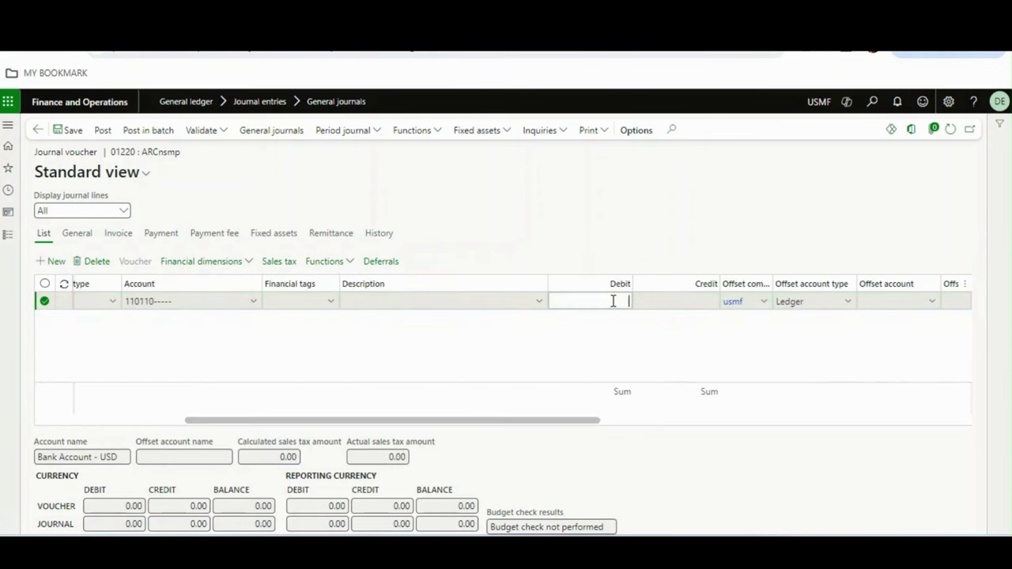
pyautogui.write('12000')
pyautogui.press('Tab')
pyautogui.press('Tab')
pyautogui.press('Tab')
pyautogui.press('Tab')
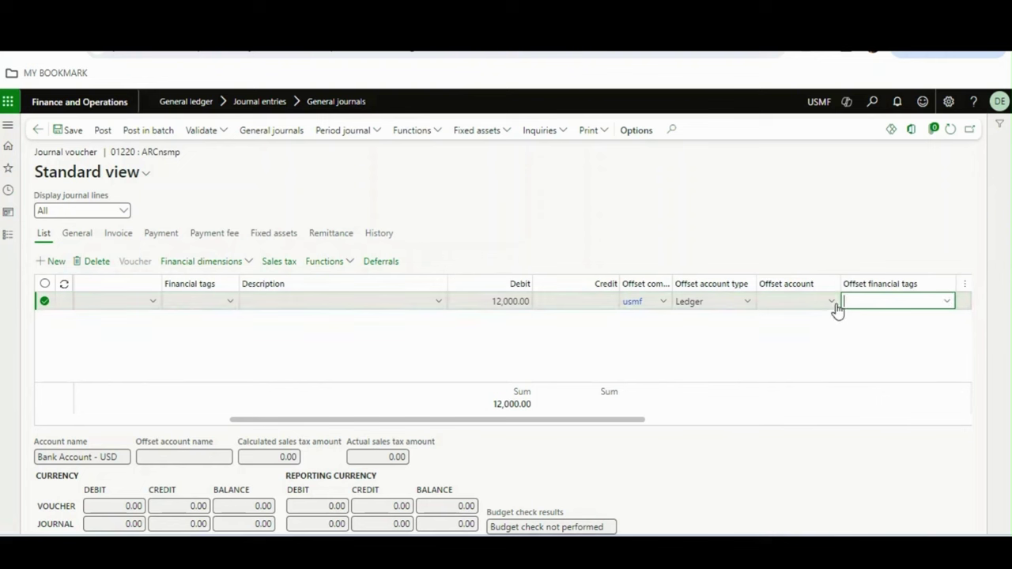
# - Find the offset main account with "*expe", choose 411300 Revenue - Expenses, and post the journal
pyautogui.click(835, 306)
pyautogui.click(676, 334)
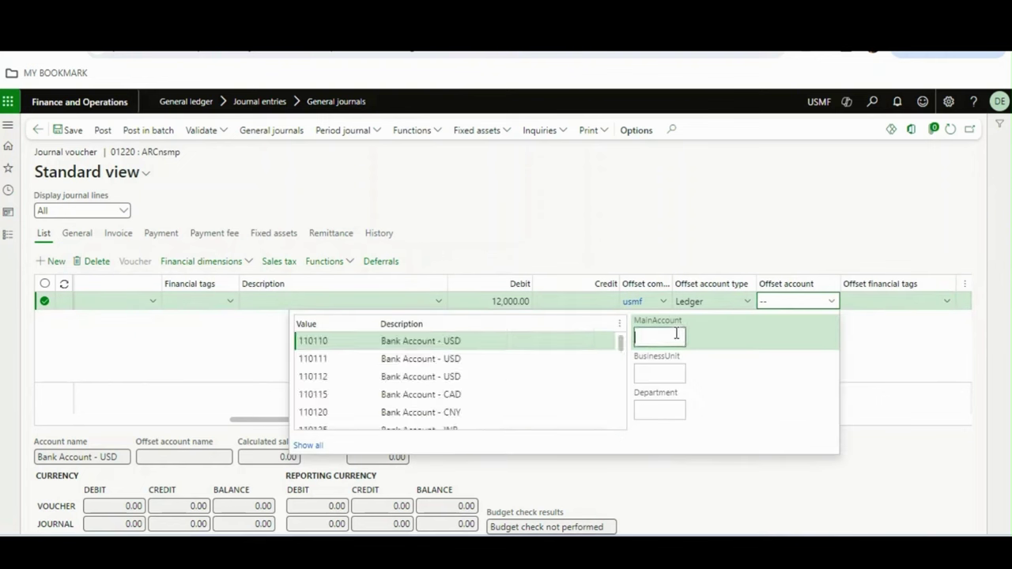
pyautogui.write('*expe')
pyautogui.click(452, 377)
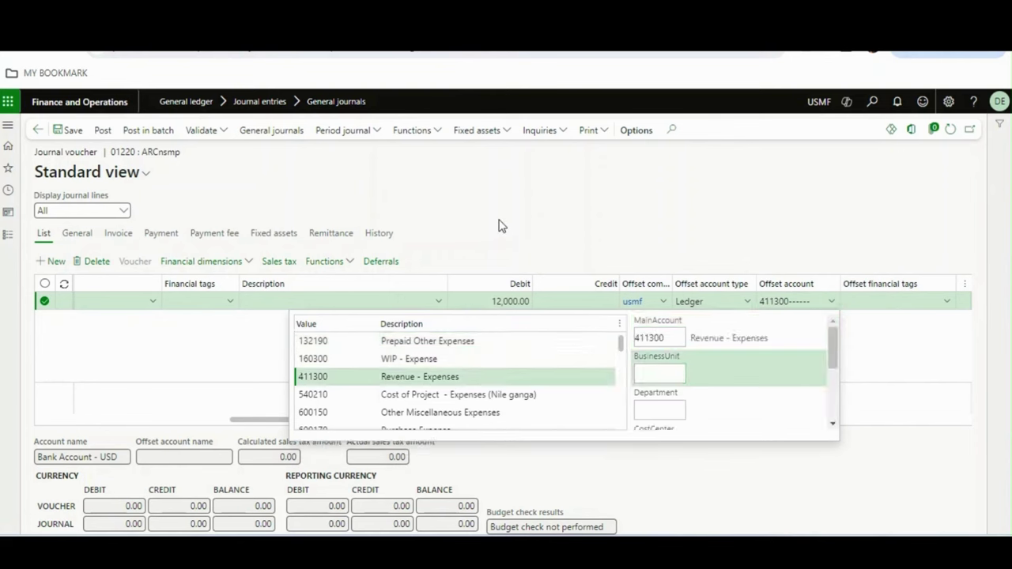
pyautogui.click(498, 226)
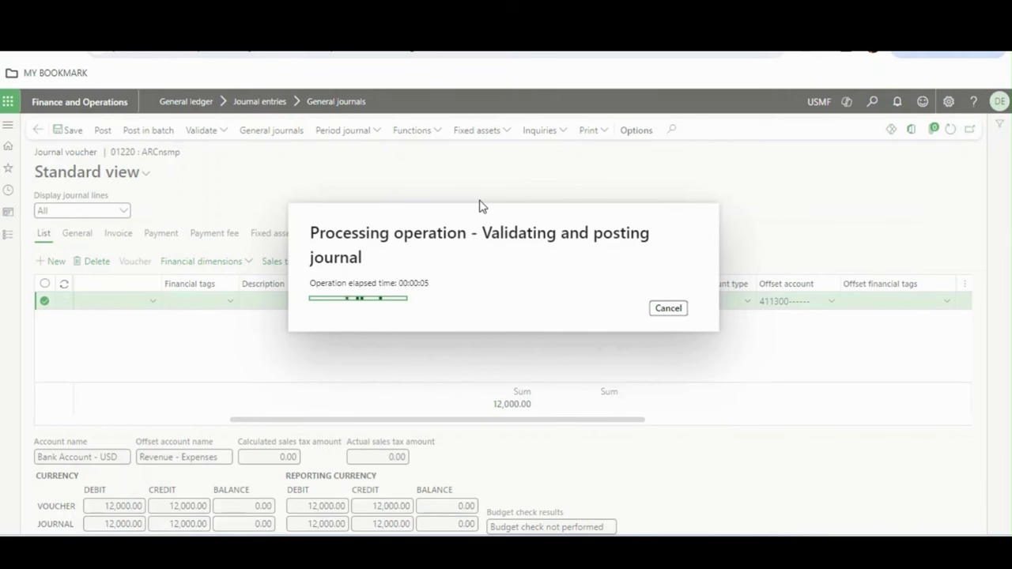
# - Open the General ledger trial balance and examine the debit amount of main account 110110
pyautogui.click(7, 237)
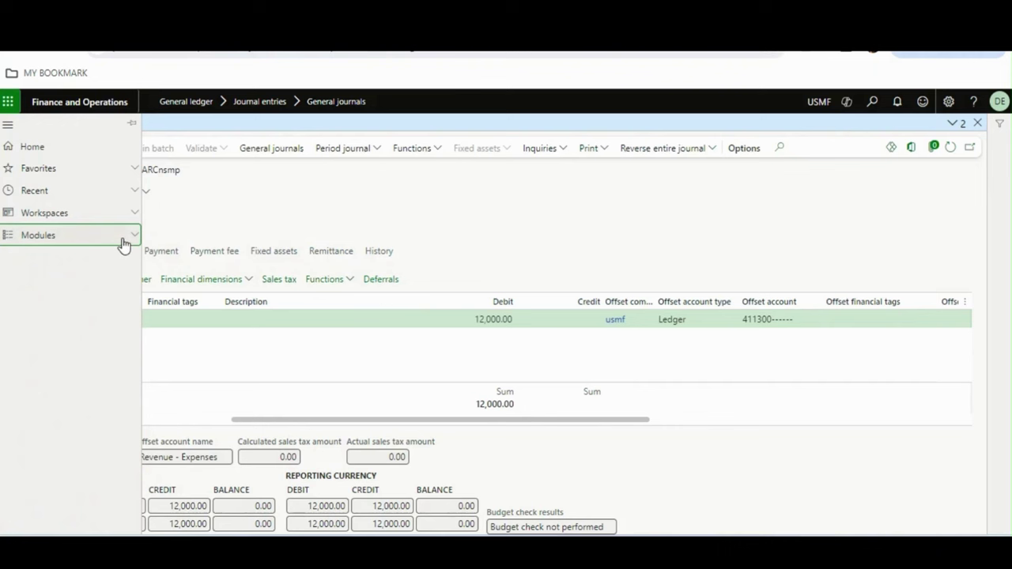
pyautogui.click(123, 242)
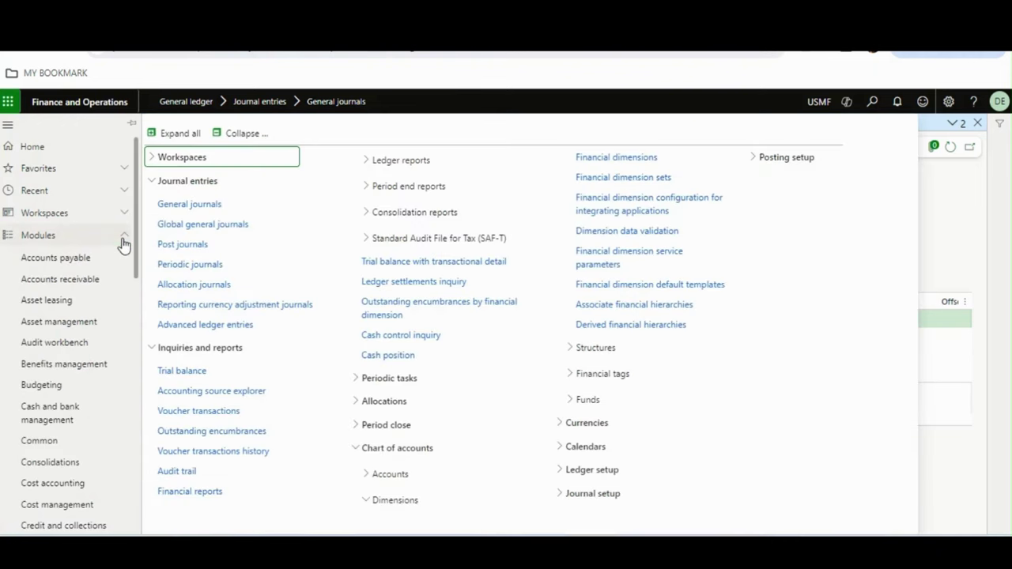
pyautogui.click(207, 373)
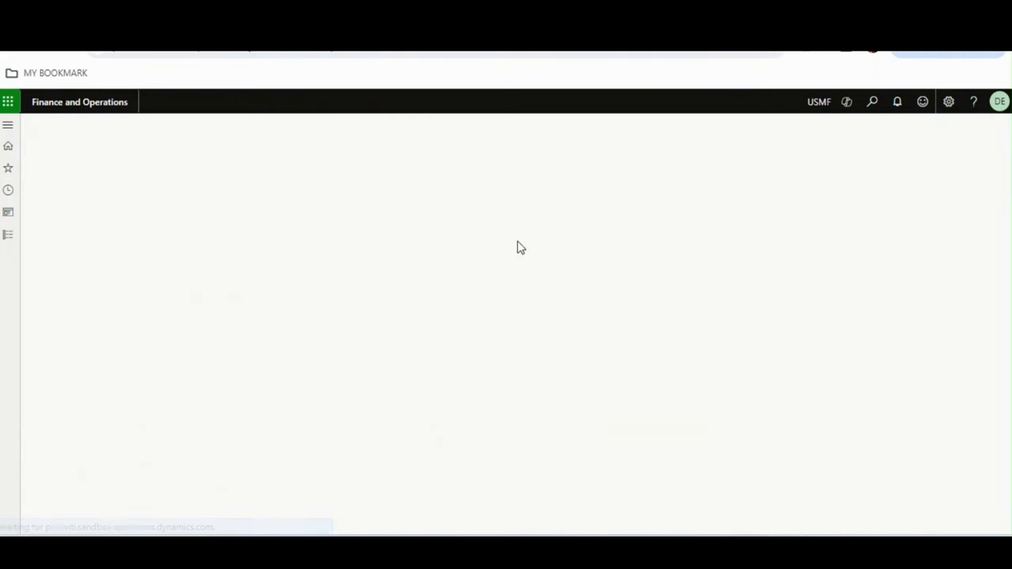
pyautogui.click(82, 310)
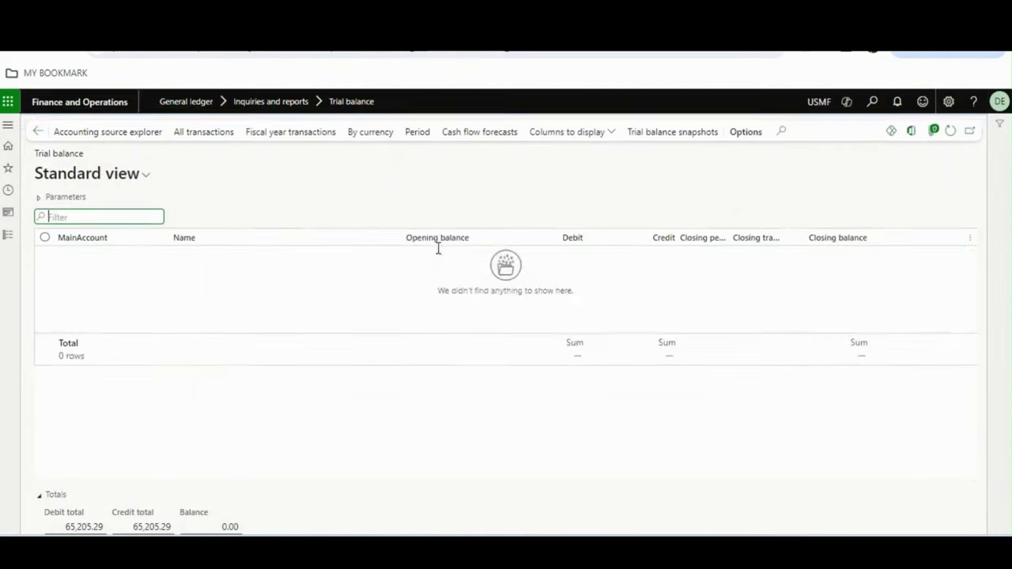
pyautogui.click(527, 277)
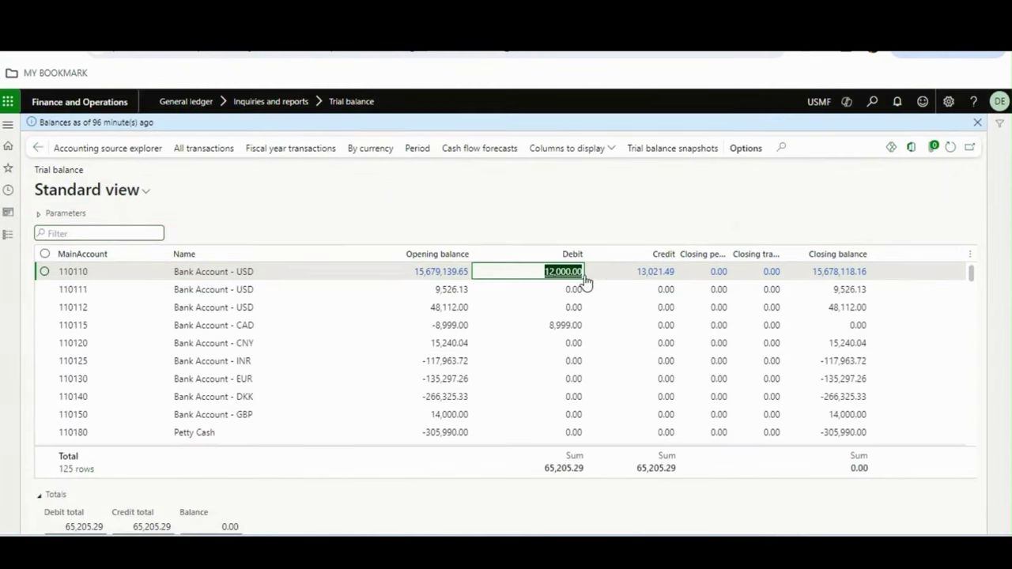
pyautogui.click(596, 228)
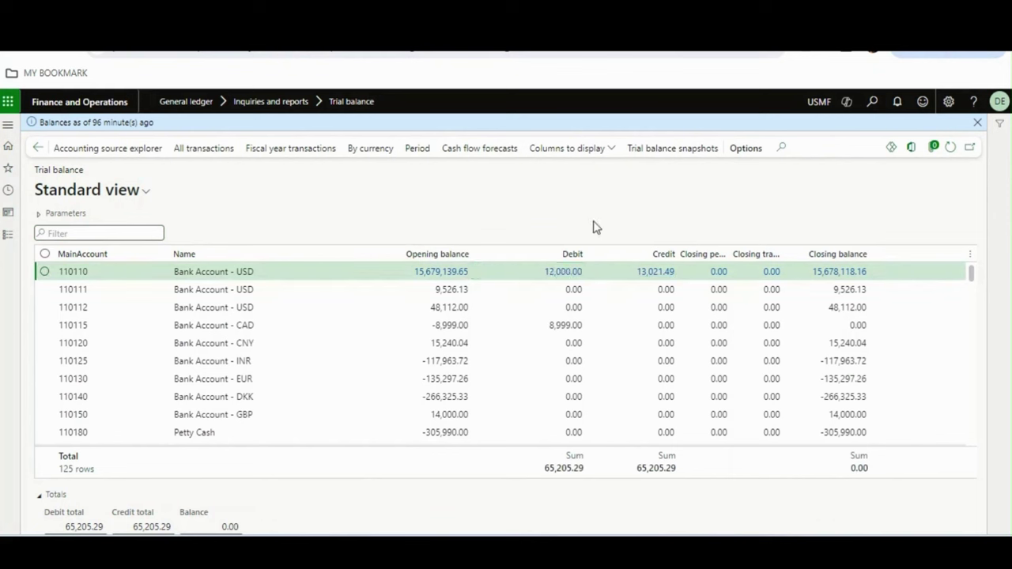
# - Open the transactions behind account 110110's debit amount, inspect the 12,000.00 posting, and return to the trial balance
pyautogui.click(566, 273)
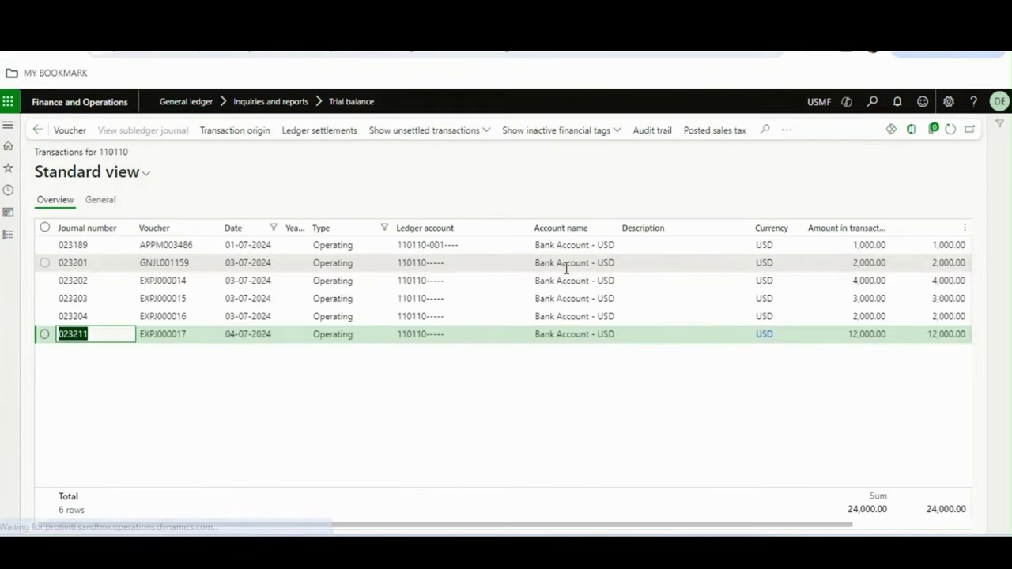
pyautogui.click(852, 335)
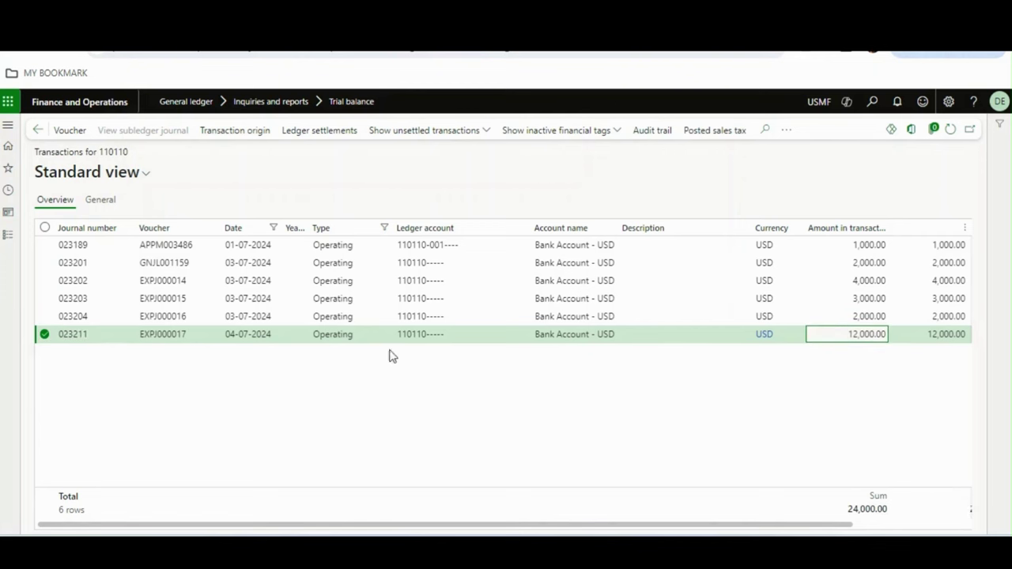
pyautogui.click(38, 131)
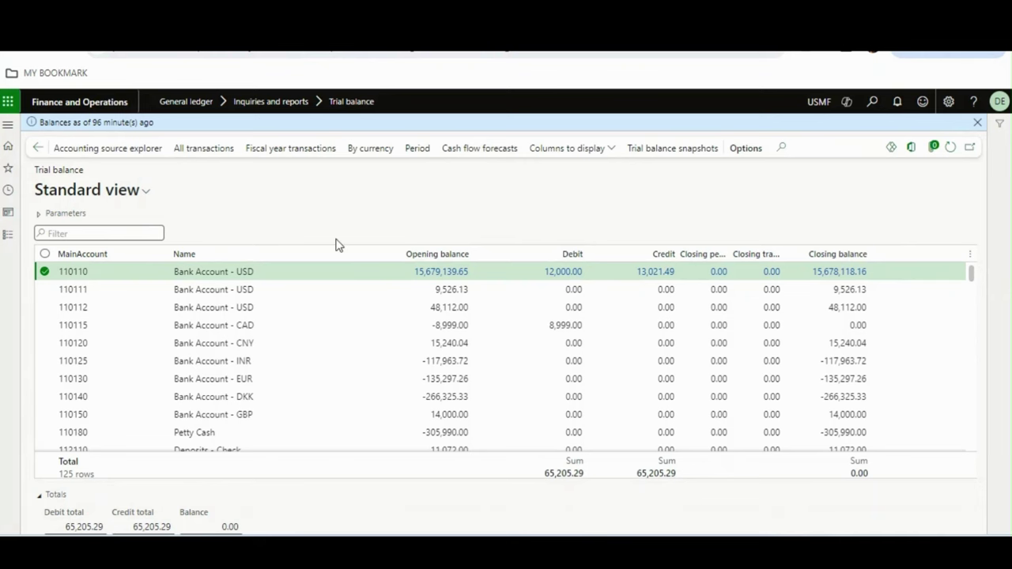
# - Open the System administration batch jobs and filter them to job descriptions containing "process autom"
pyautogui.click(8, 235)
pyautogui.scroll(-10, 126, 395)
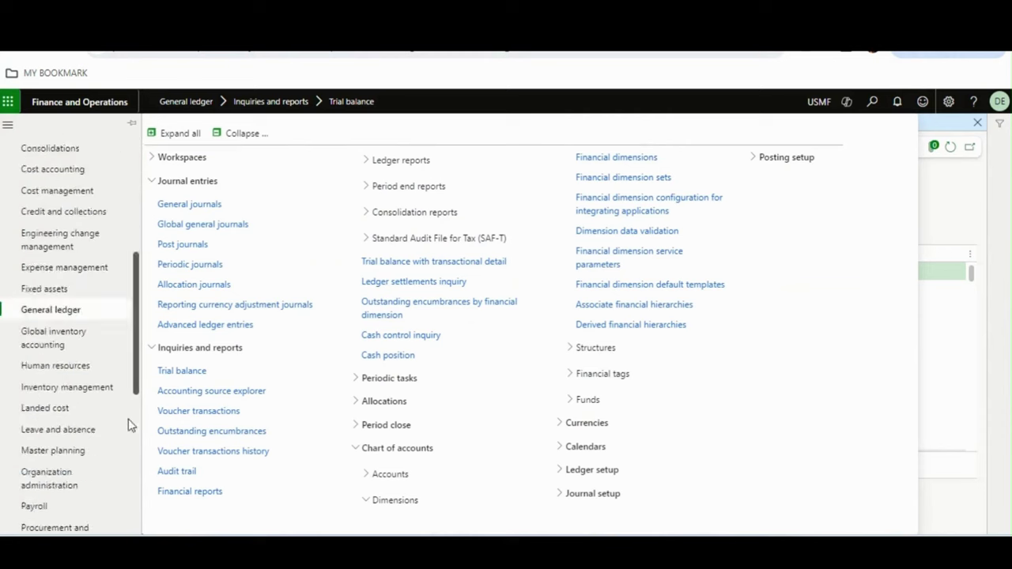
pyautogui.click(120, 440)
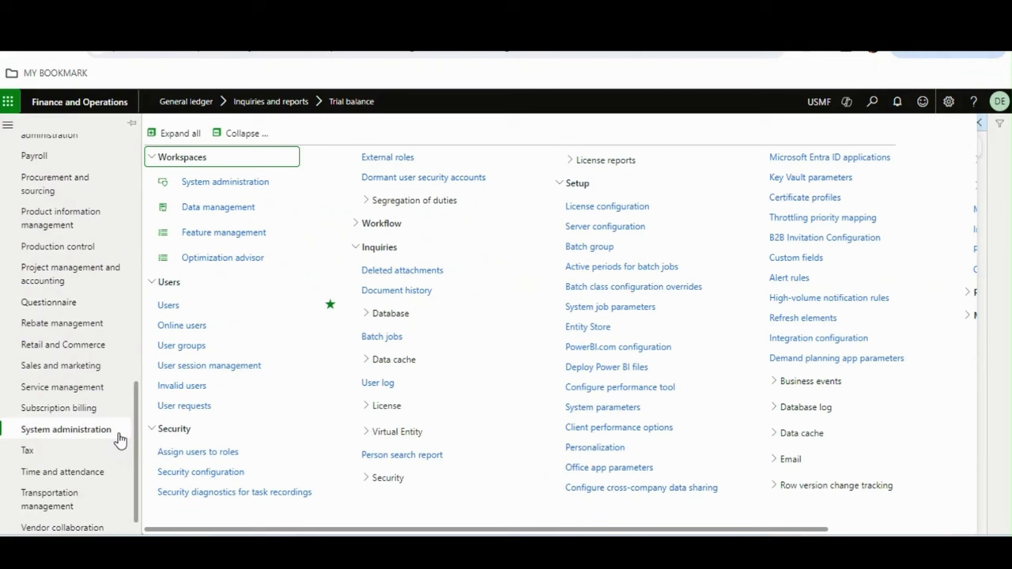
pyautogui.click(398, 337)
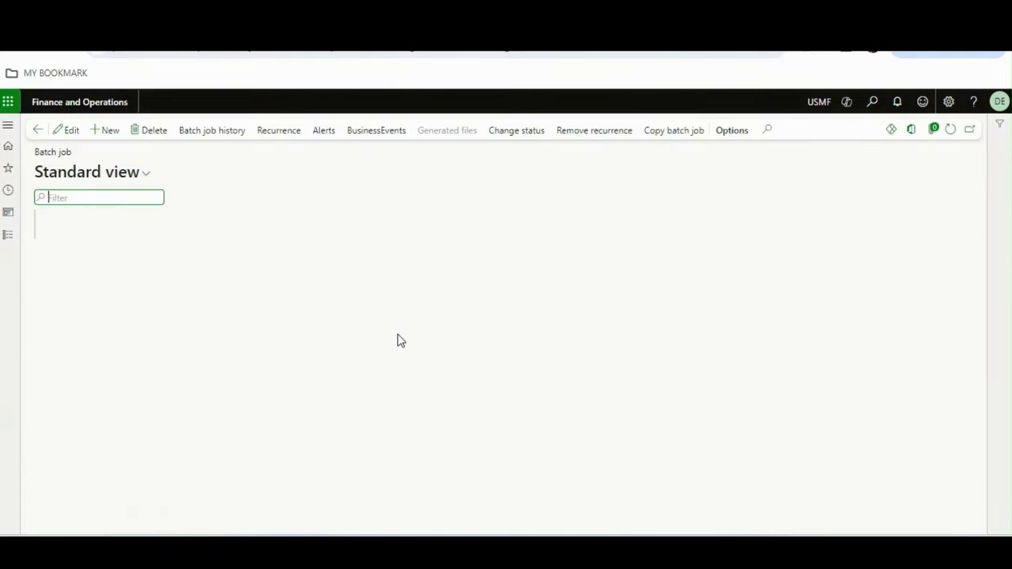
pyautogui.click(349, 310)
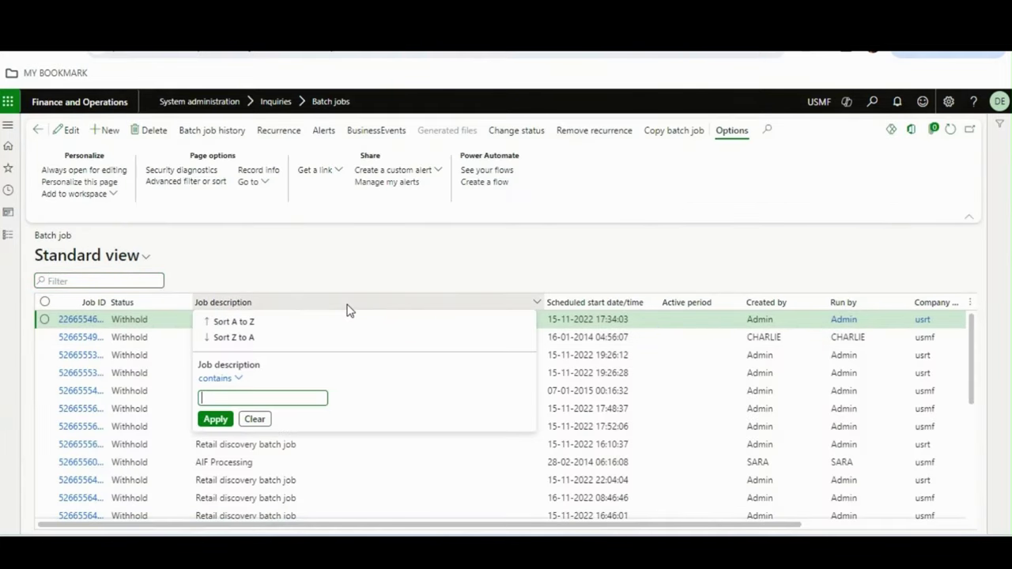
pyautogui.write('process autom')
pyautogui.press('Return')
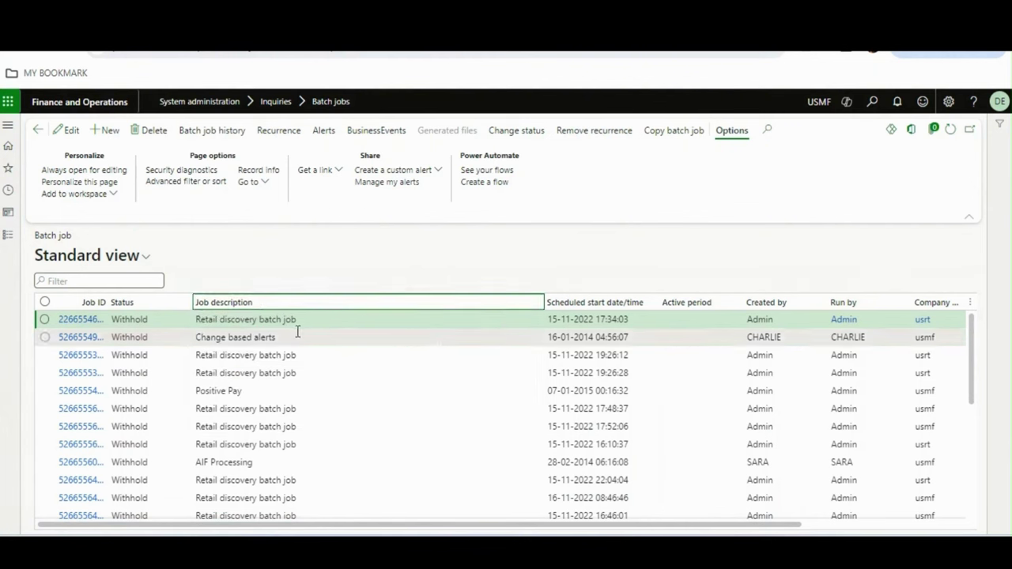
# - View the recurrence settings of the Process automation polling system job and close them without changes
pyautogui.click(362, 337)
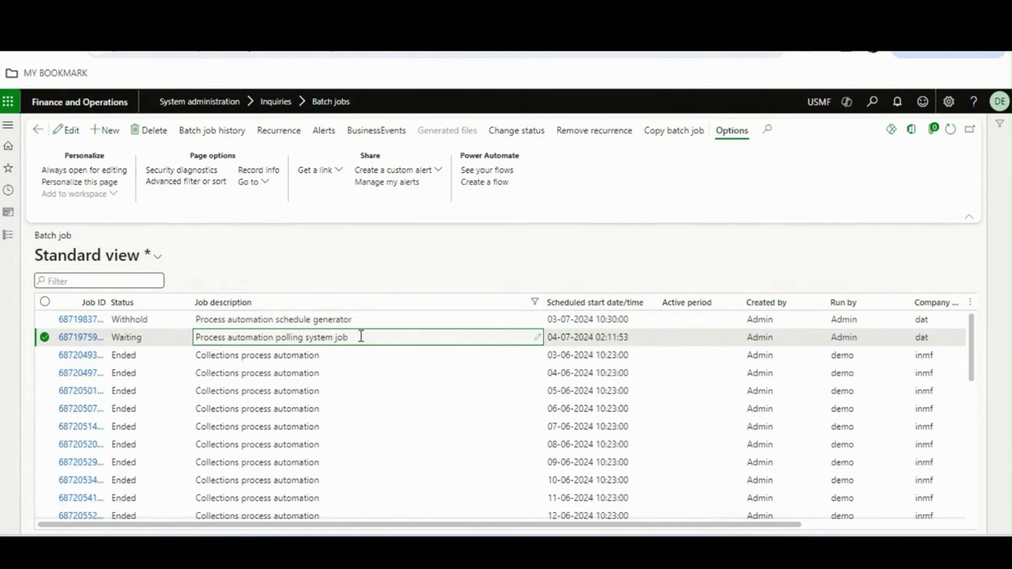
pyautogui.moveTo(363, 337); pyautogui.dragTo(198, 338)
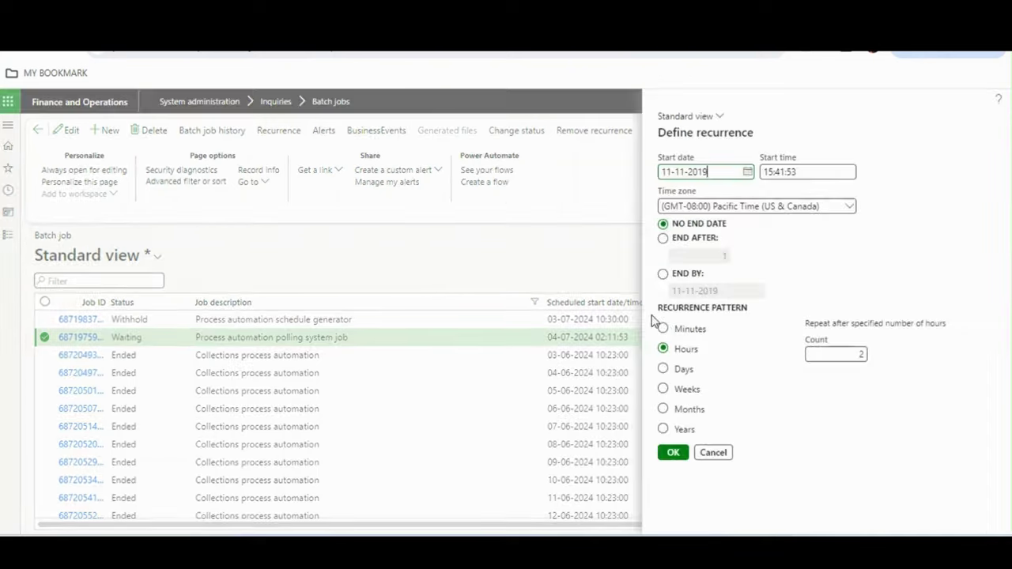
pyautogui.click(713, 453)
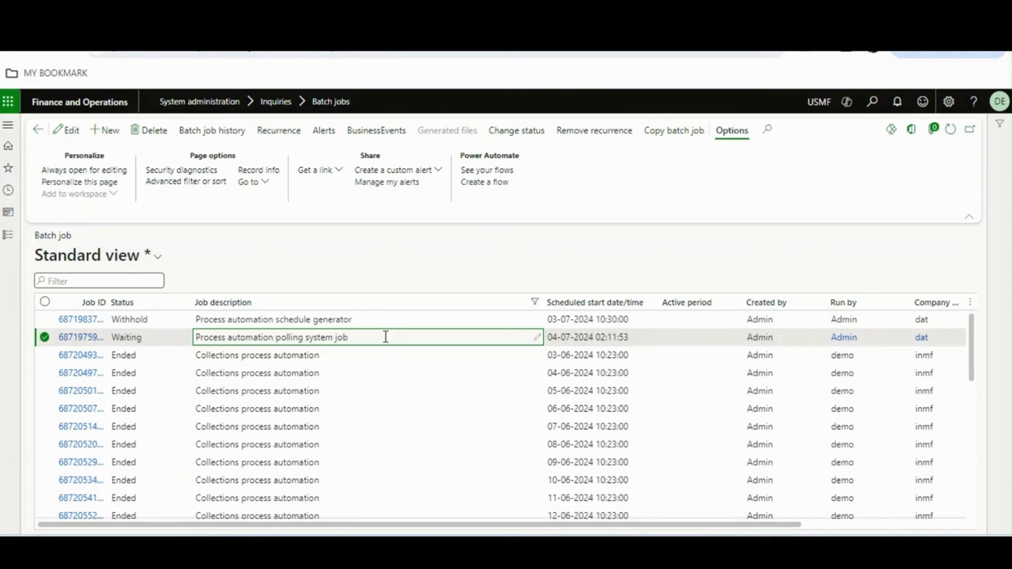
pyautogui.moveTo(375, 337); pyautogui.dragTo(195, 320)
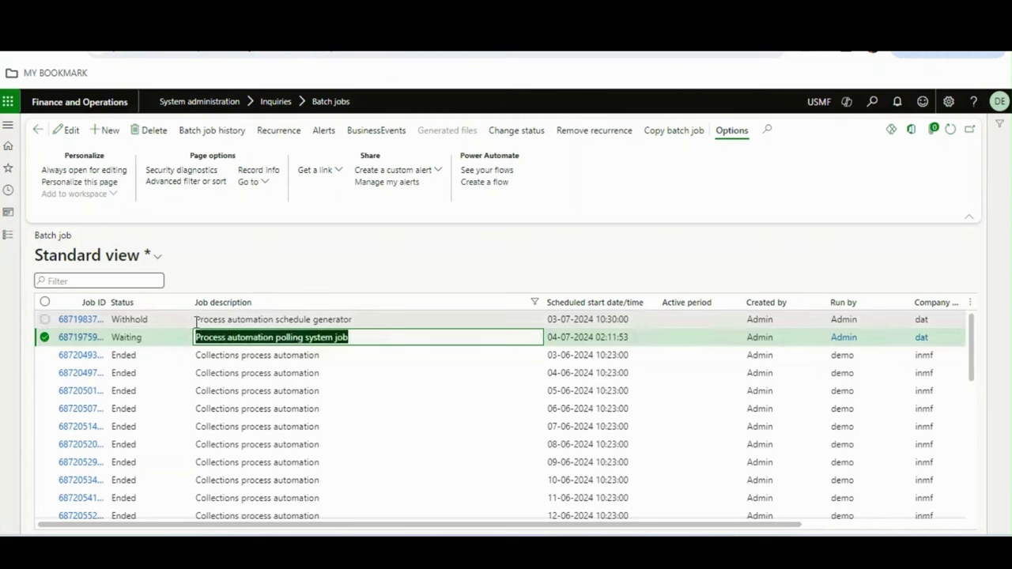
pyautogui.click(364, 340)
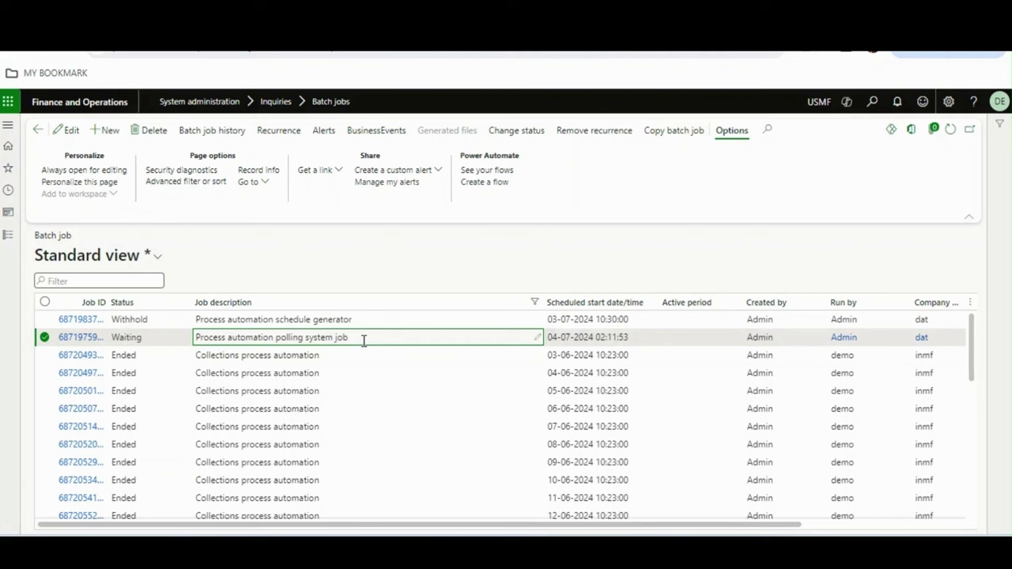
pyautogui.moveTo(363, 338); pyautogui.dragTo(197, 348)
pyautogui.click(310, 342)
pyautogui.moveTo(359, 338); pyautogui.dragTo(192, 343)
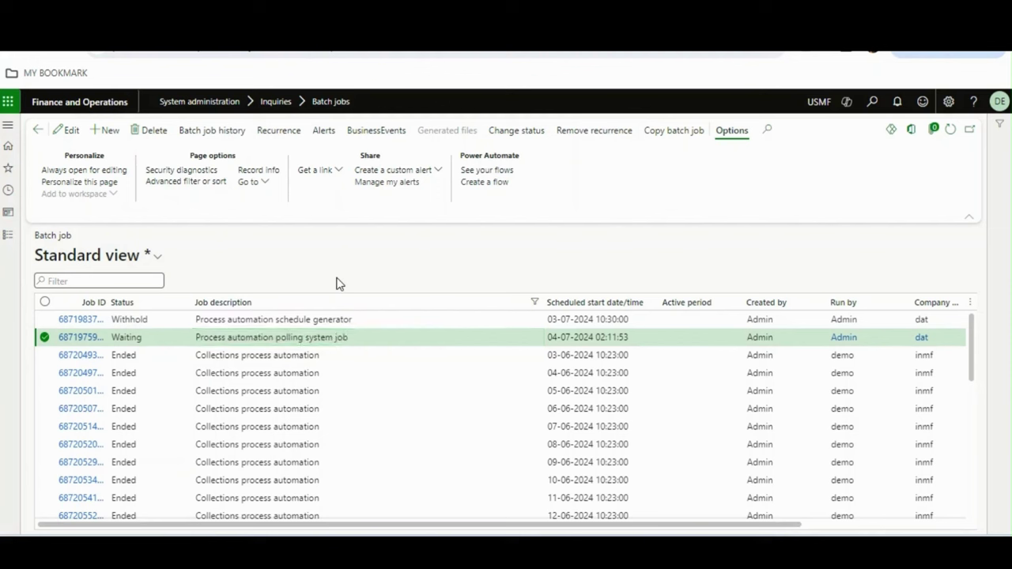
pyautogui.click(360, 337)
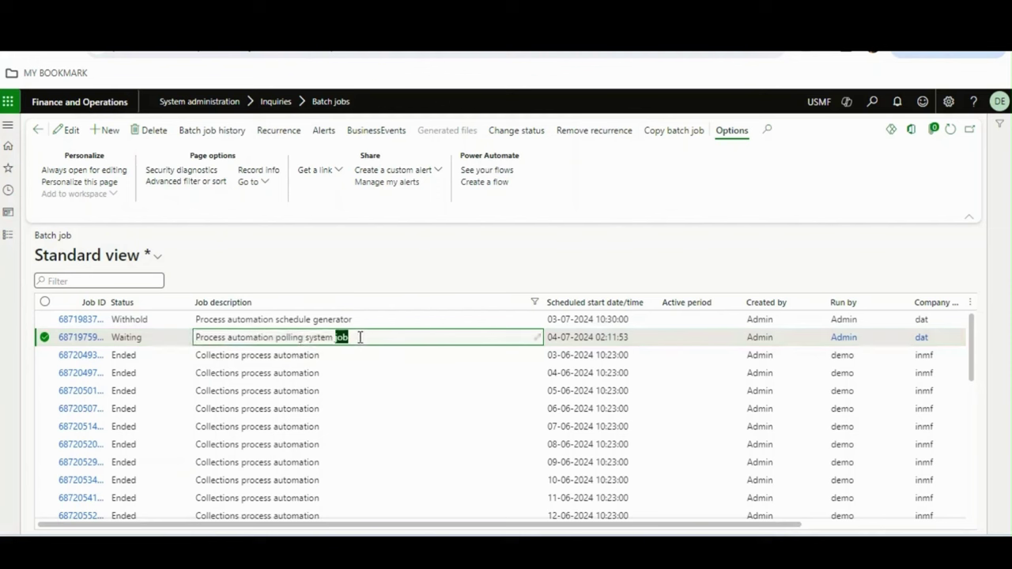
pyautogui.moveTo(347, 338); pyautogui.dragTo(196, 340)
pyautogui.press('Escape')
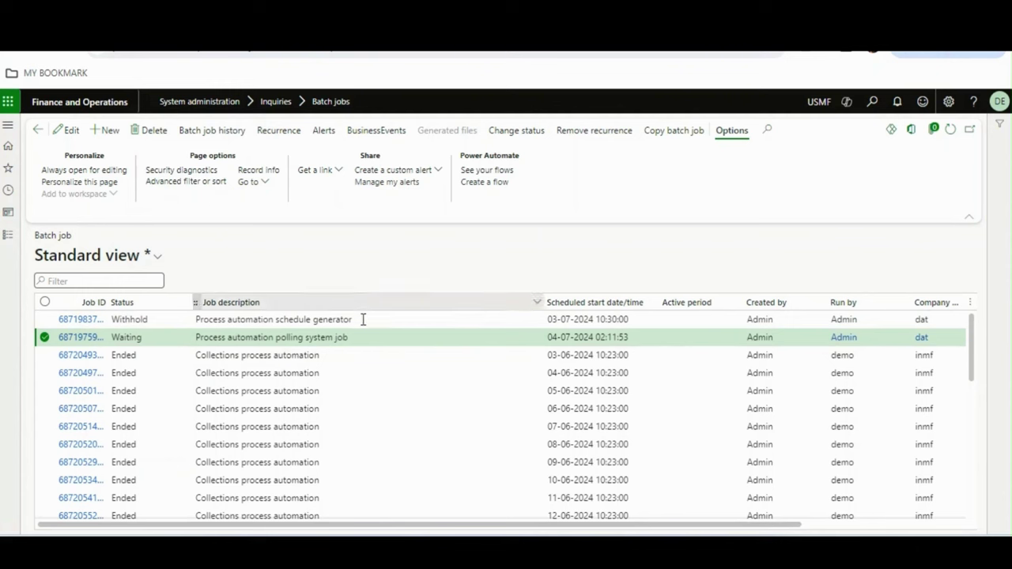
pyautogui.click(351, 340)
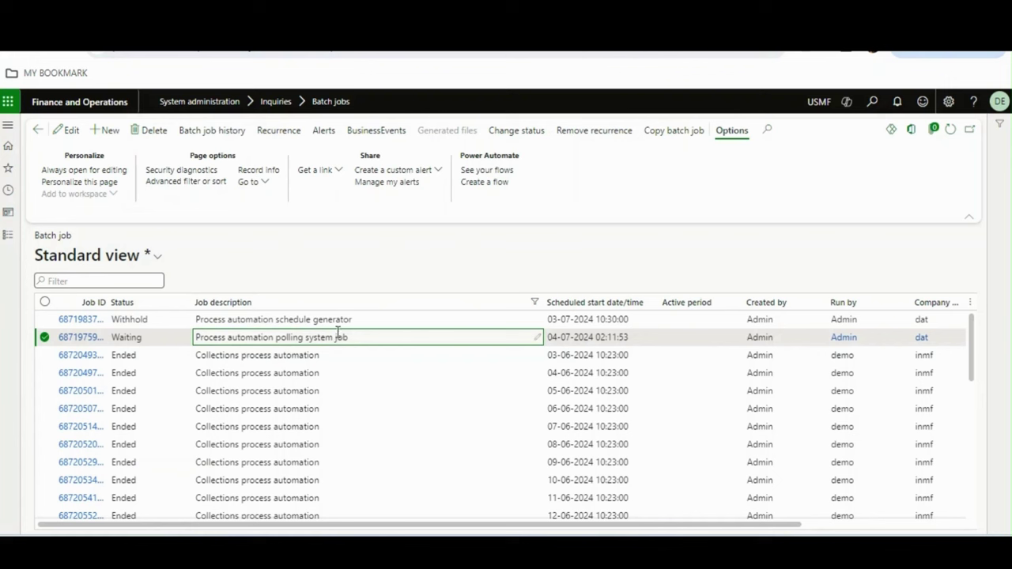
pyautogui.moveTo(367, 338); pyautogui.dragTo(196, 337)
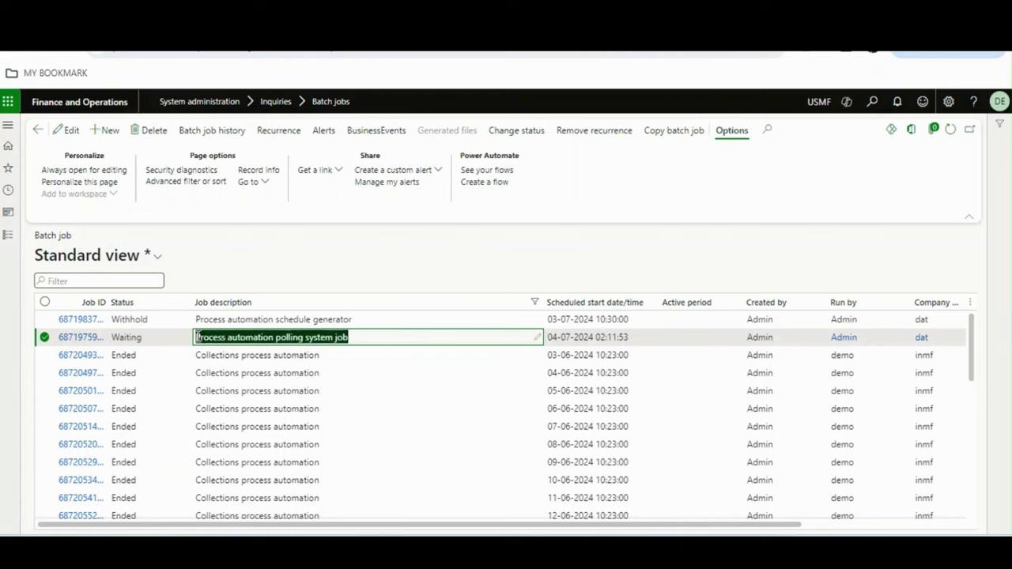
# - Filter the batch jobs to job descriptions containing "genera"
pyautogui.click(265, 309)
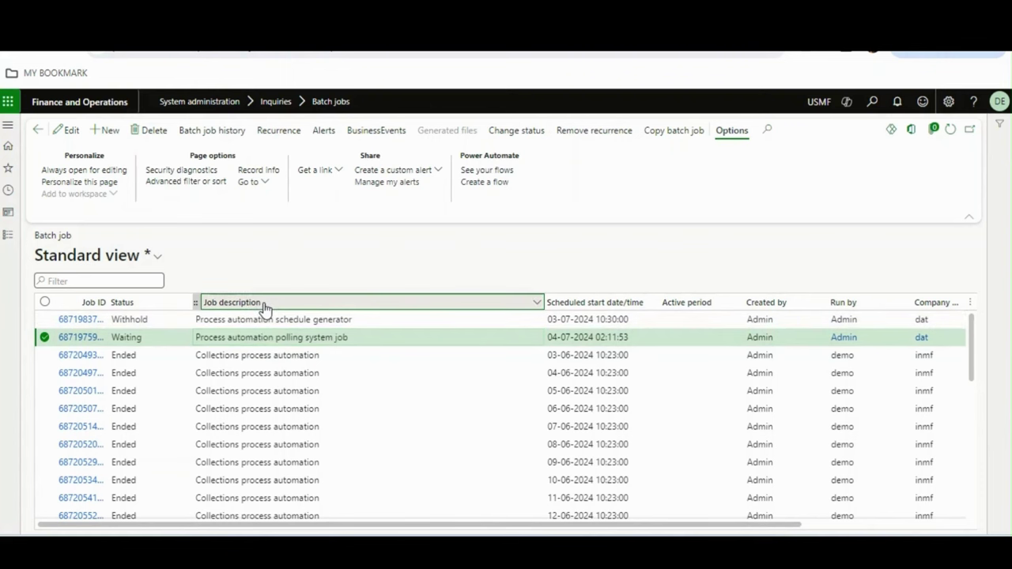
pyautogui.write('genera')
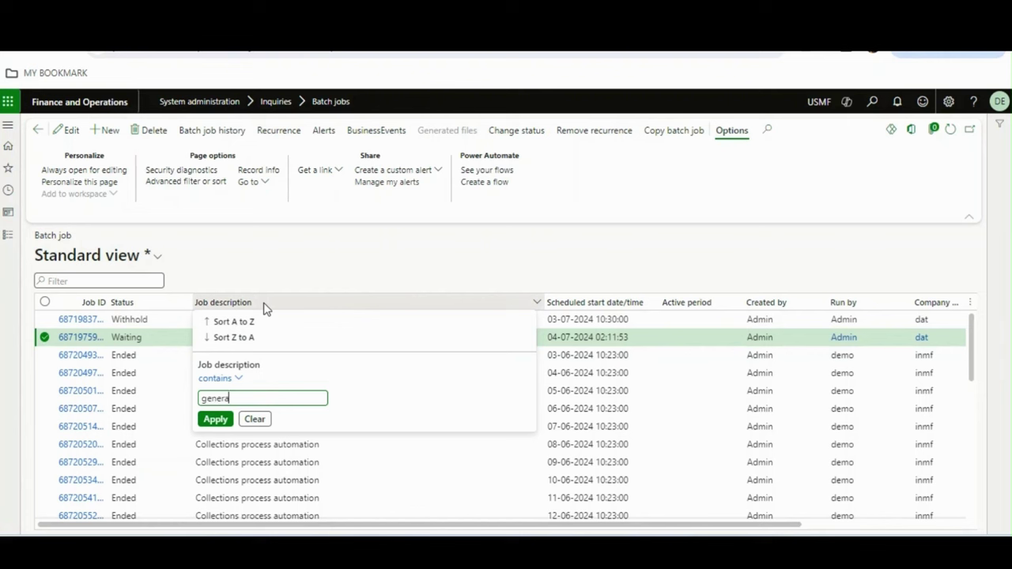
pyautogui.press('Escape')
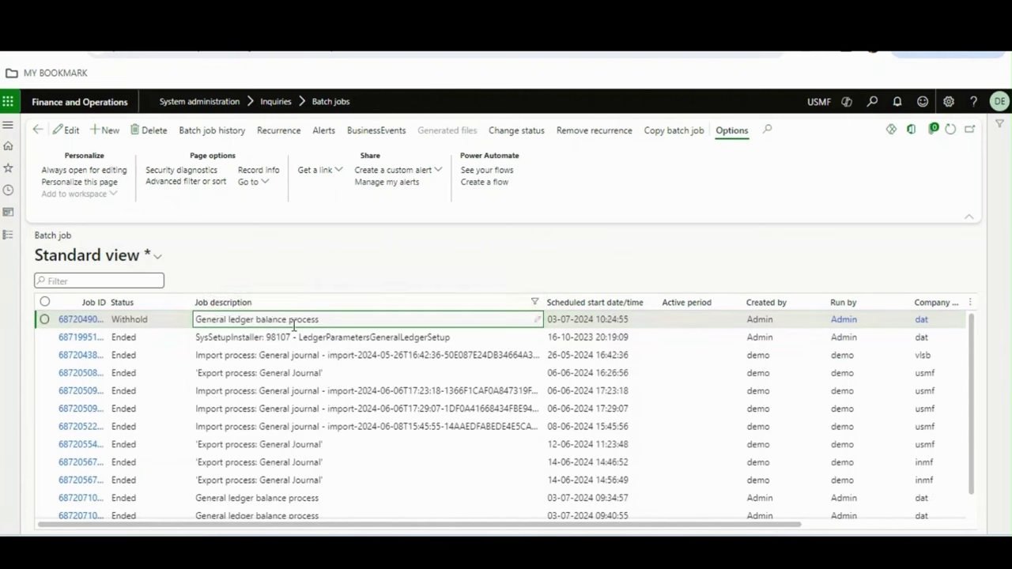
# - Open the withheld General ledger balance process job, widen the Class name column to read its task's class, and return to the job list
pyautogui.moveTo(332, 321); pyautogui.dragTo(193, 320)
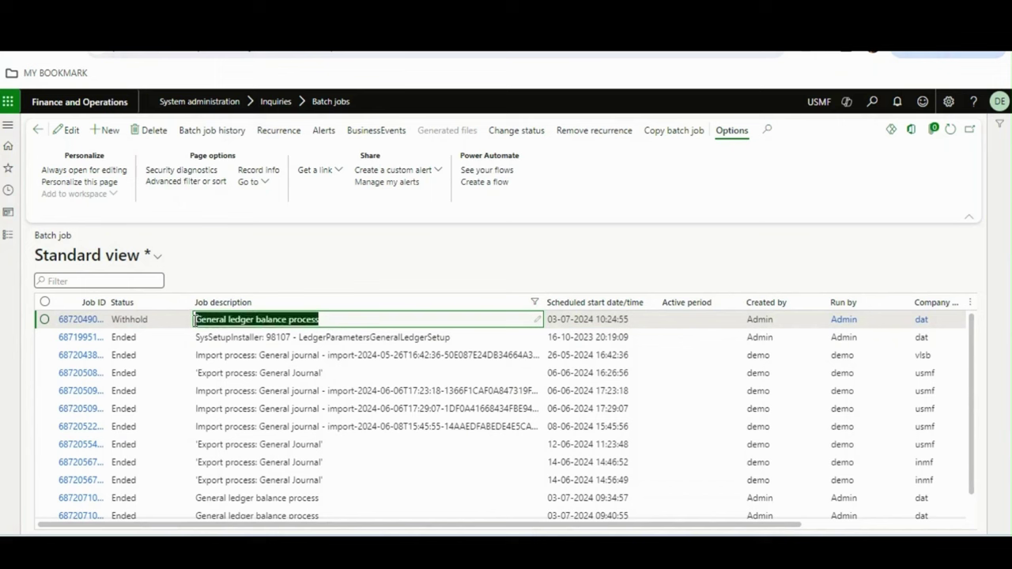
pyautogui.click(334, 317)
pyautogui.click(76, 320)
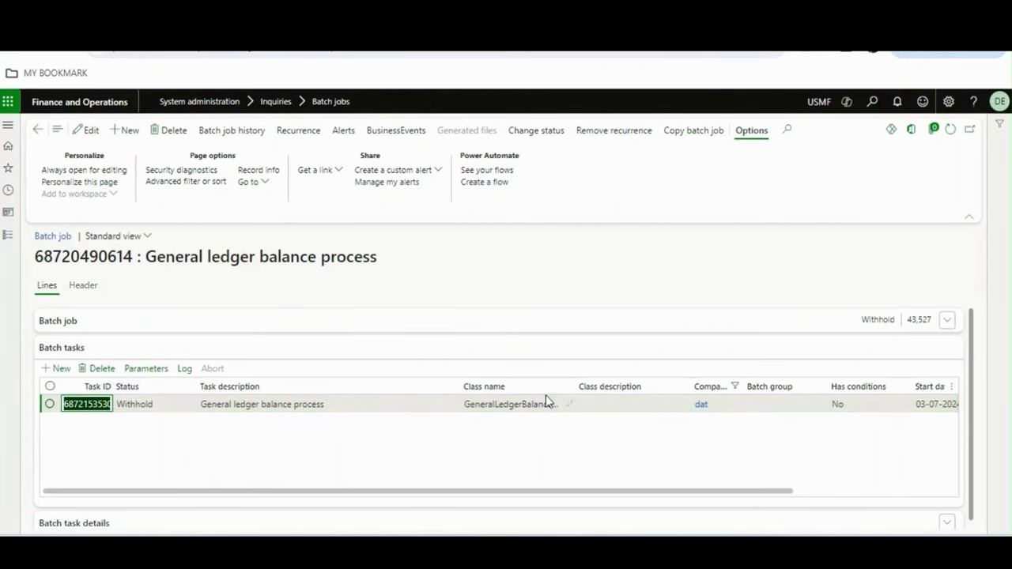
pyautogui.moveTo(573, 390); pyautogui.dragTo(690, 400)
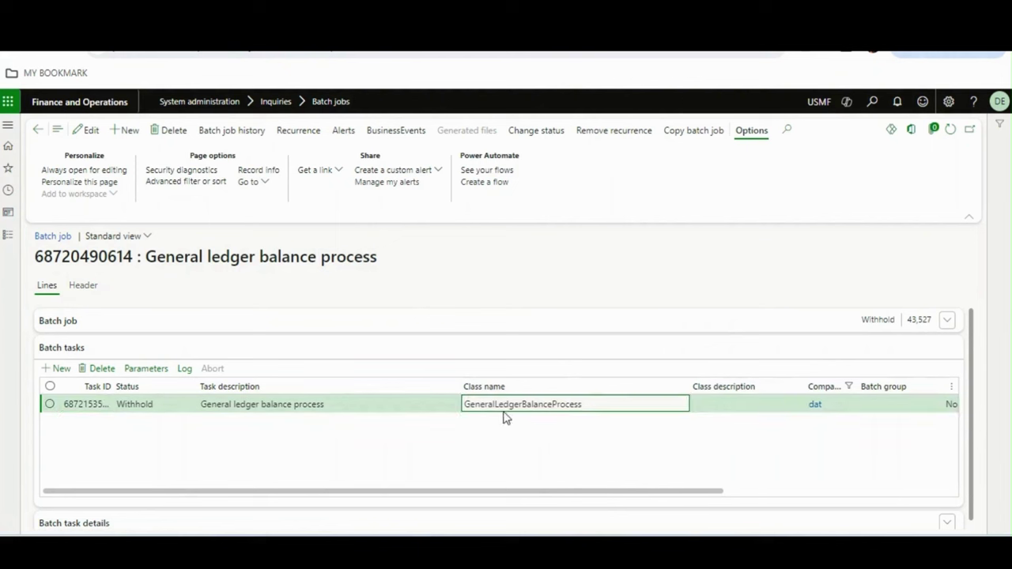
pyautogui.doubleClick(582, 406)
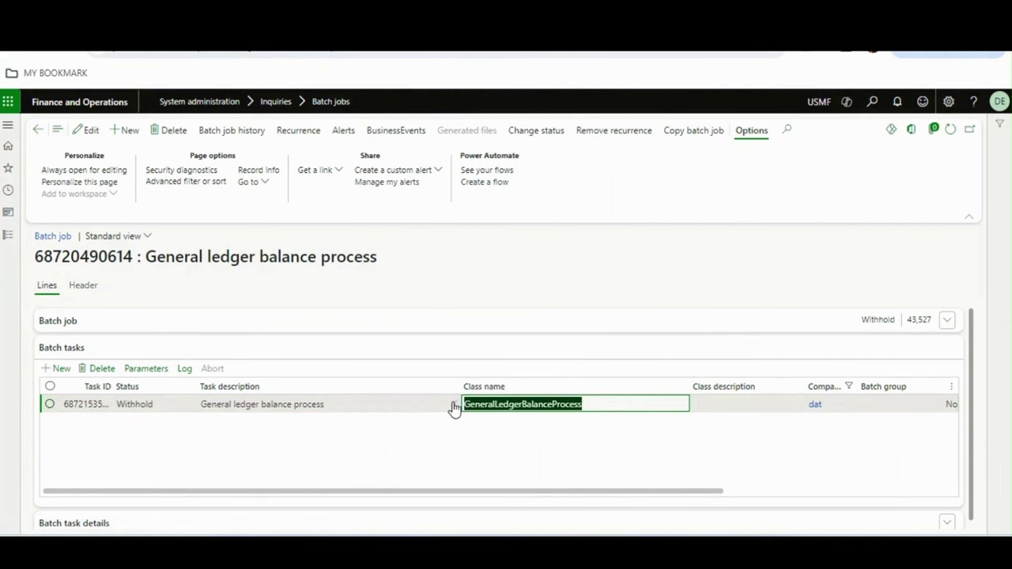
pyautogui.click(453, 408)
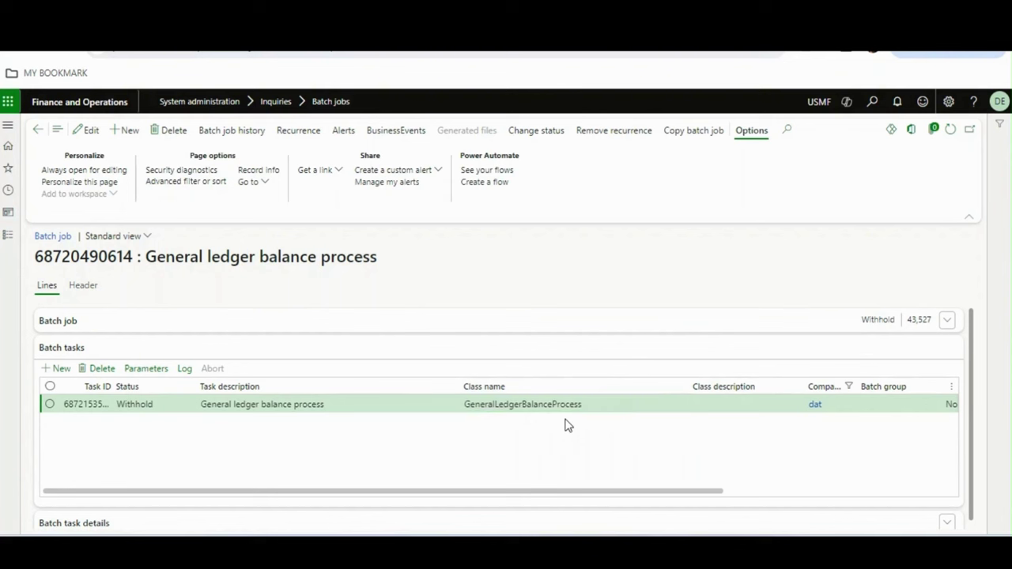
pyautogui.click(585, 406)
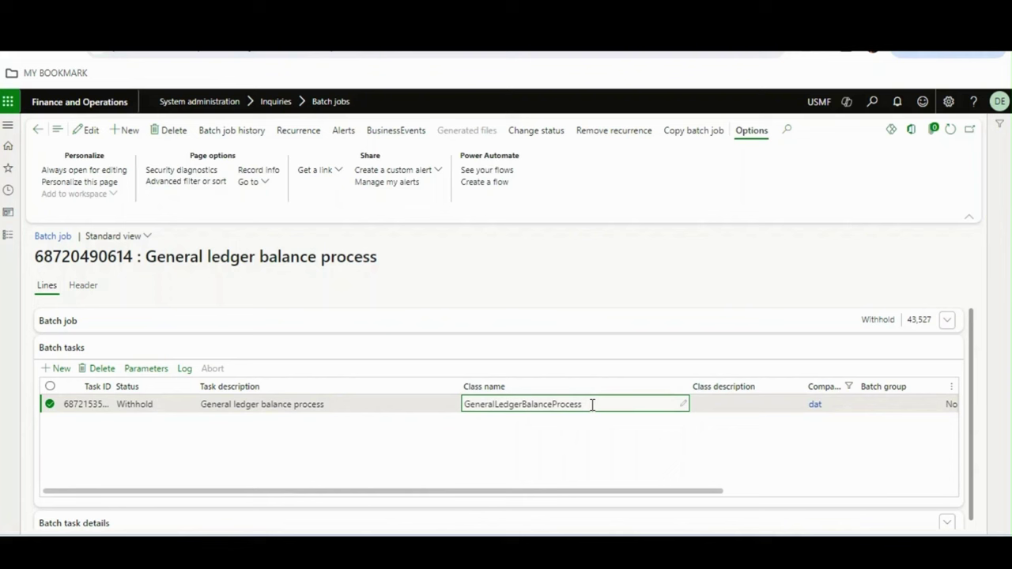
pyautogui.click(348, 404)
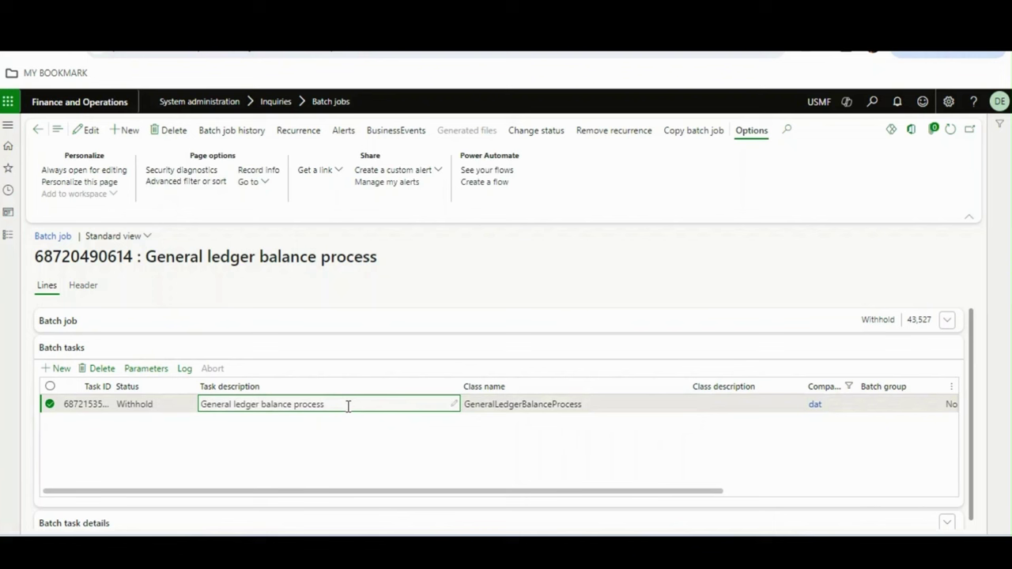
pyautogui.click(469, 406)
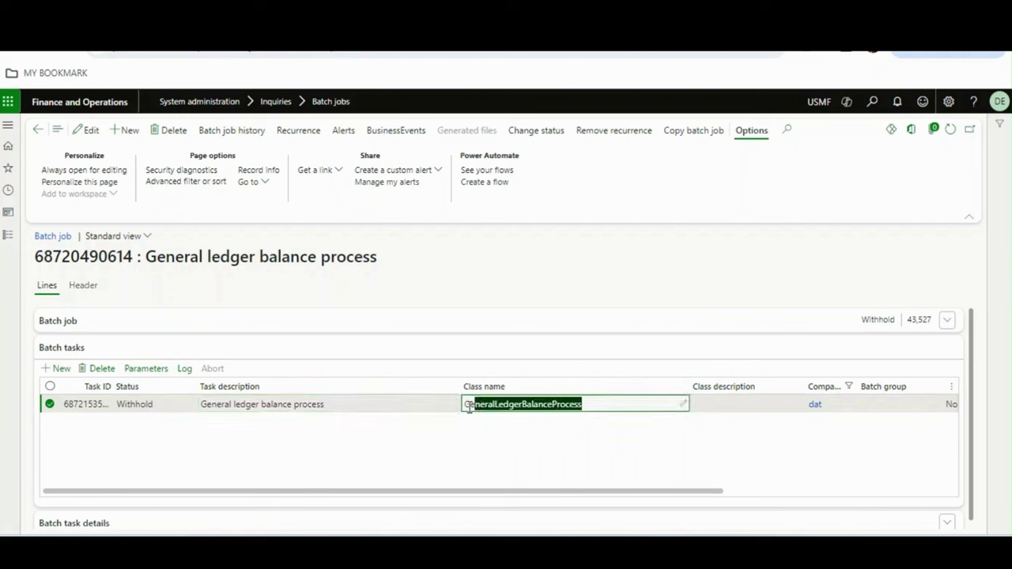
pyautogui.press('Escape')
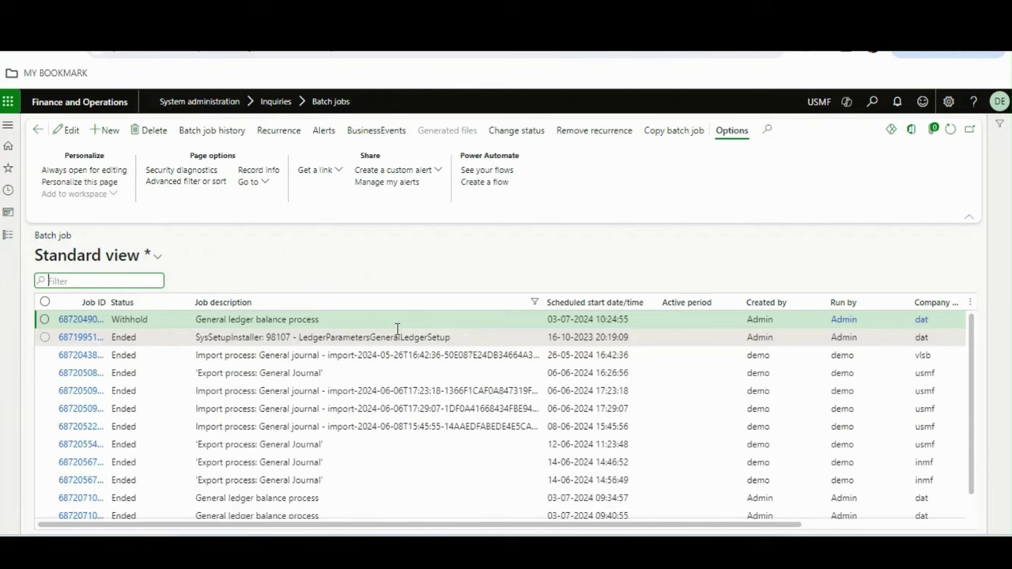
# - View the recurrence settings of the General ledger balance process job and close them without changes
pyautogui.click(332, 317)
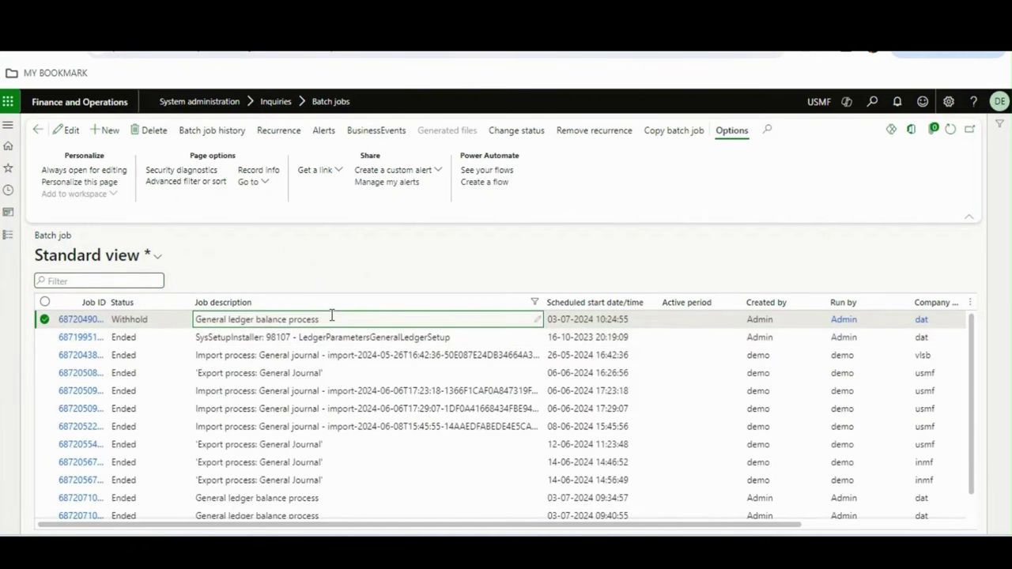
pyautogui.click(280, 140)
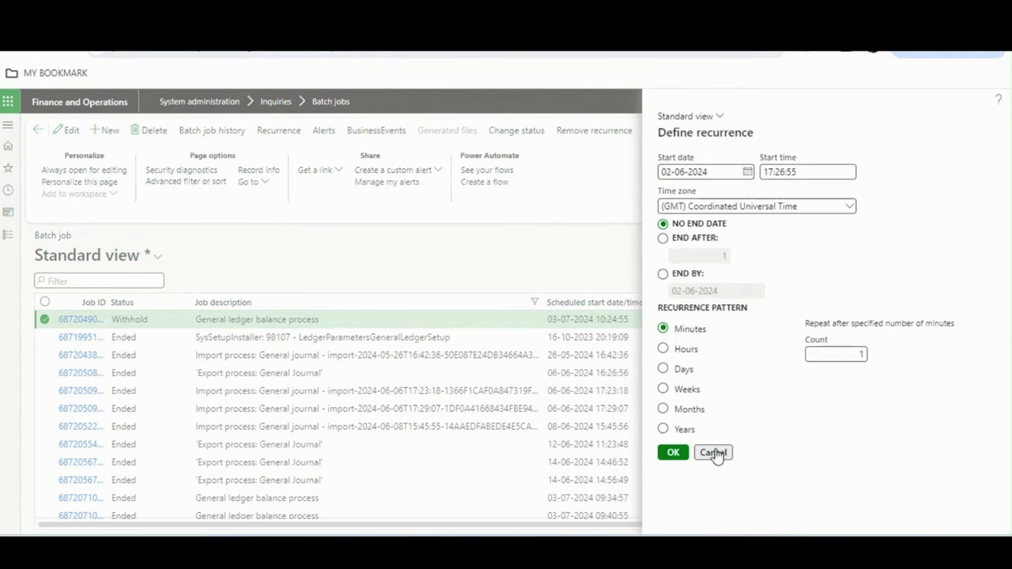
pyautogui.click(713, 453)
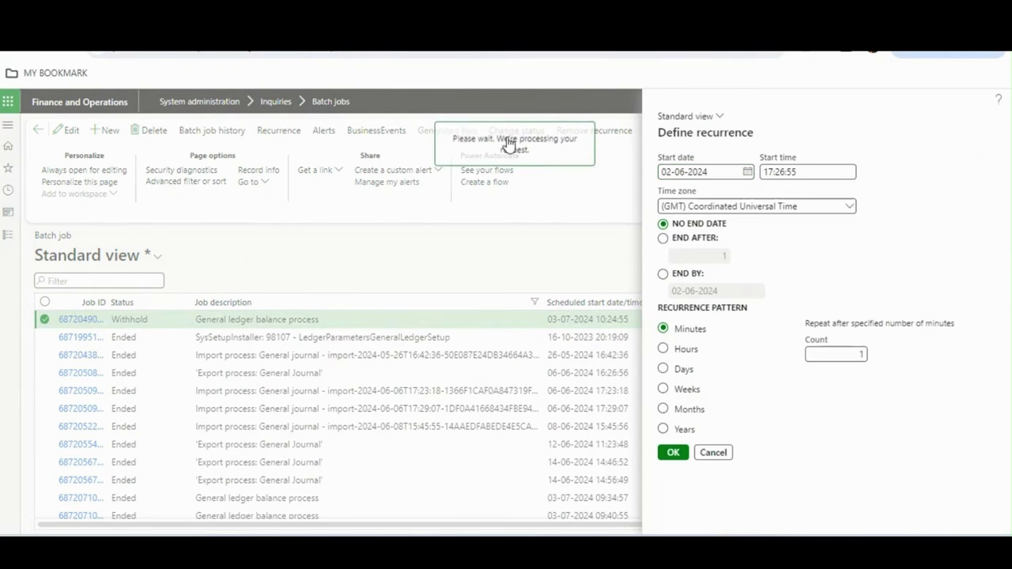
# - Duplicate the batch jobs browser tab, open the General ledger trial balance there, and show balances for the Main Account dimension set
pyautogui.rightClick(757, 52)
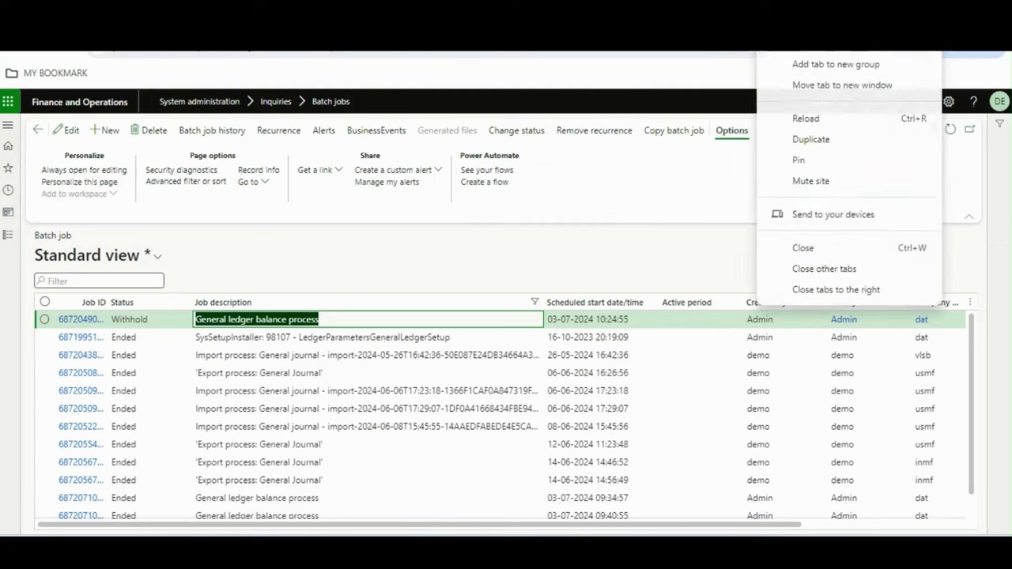
pyautogui.click(794, 139)
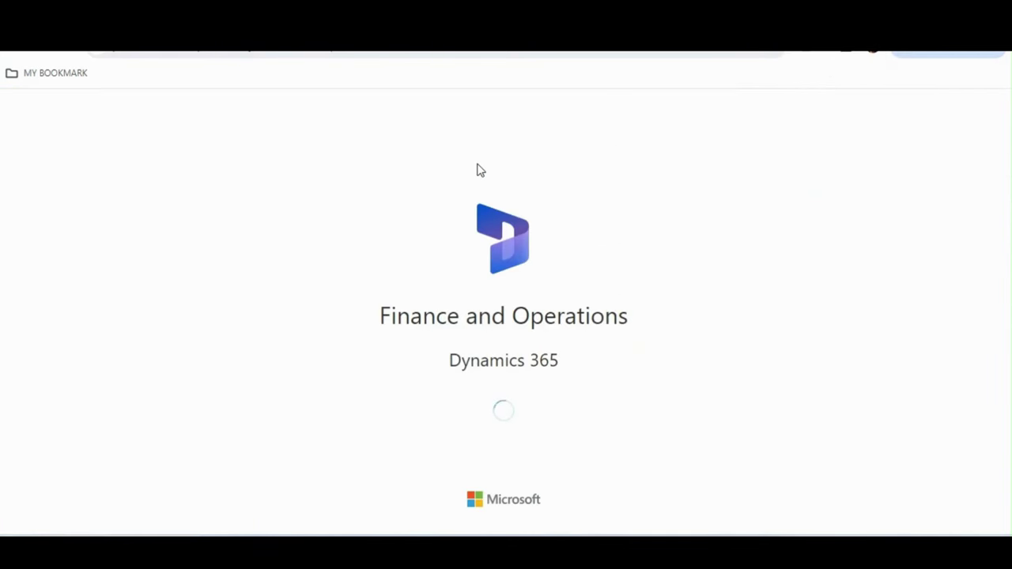
pyautogui.click(5, 238)
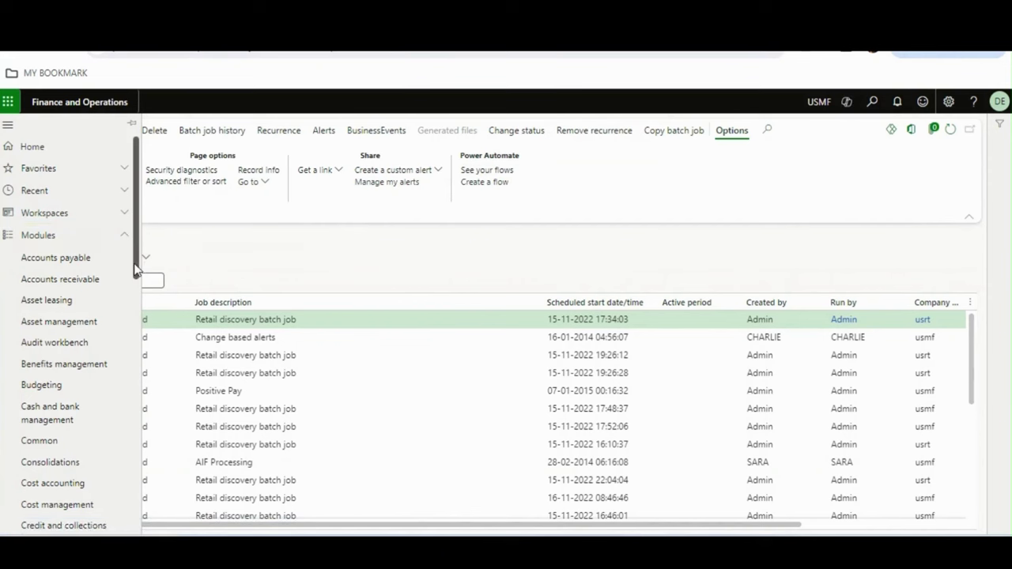
pyautogui.scroll(-5, 129, 378)
pyautogui.click(77, 320)
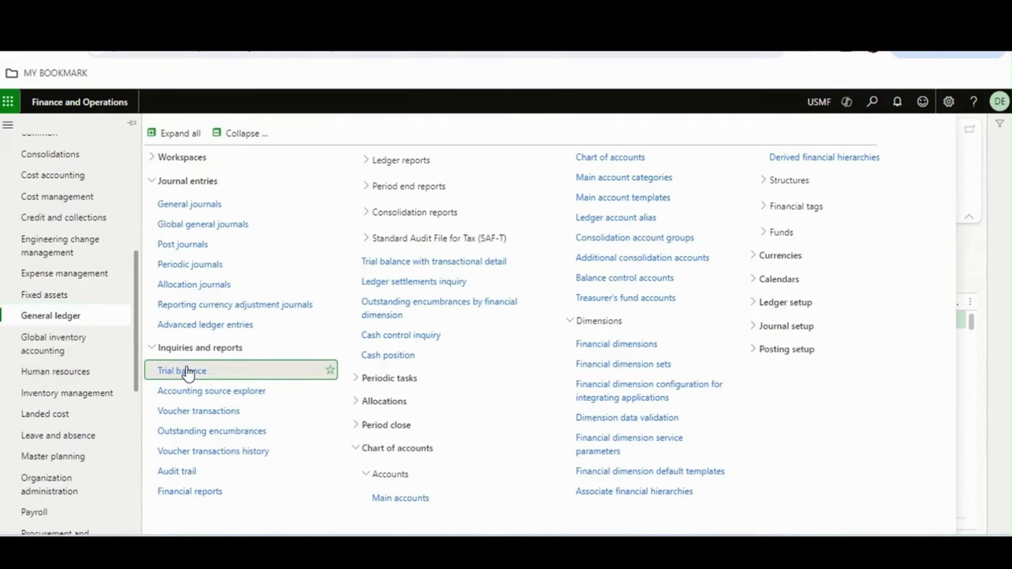
pyautogui.click(187, 373)
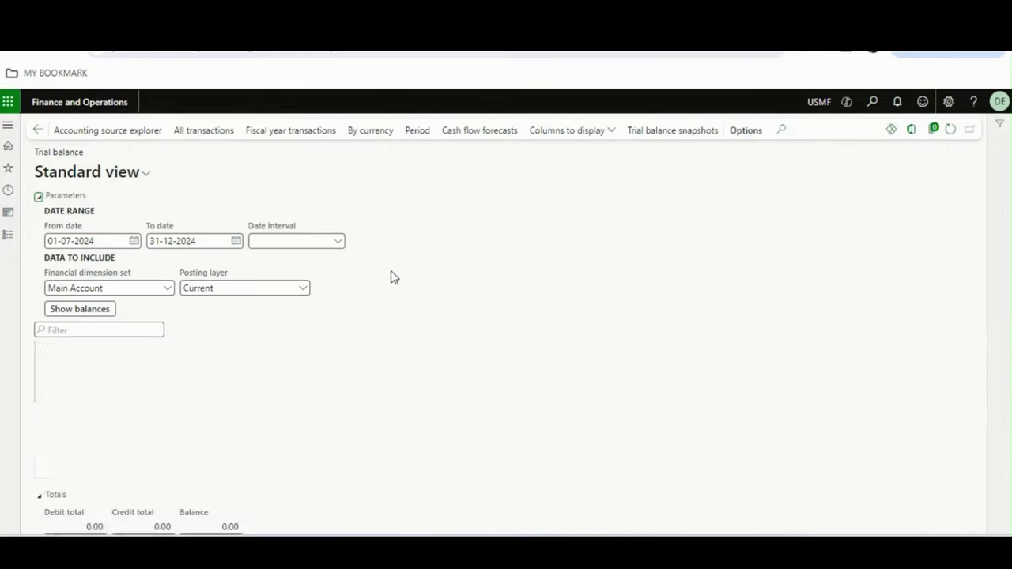
pyautogui.click(66, 312)
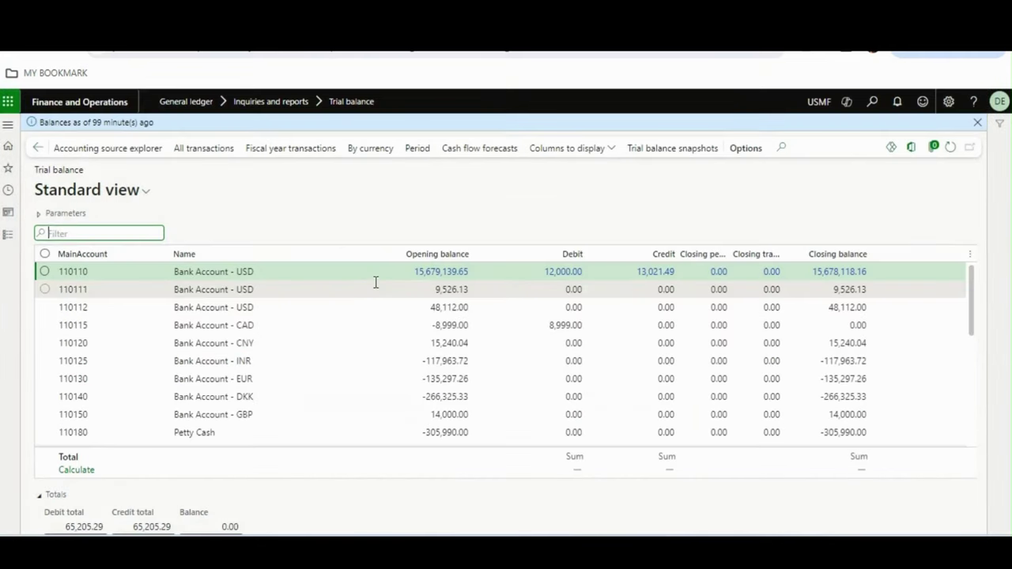
pyautogui.click(539, 278)
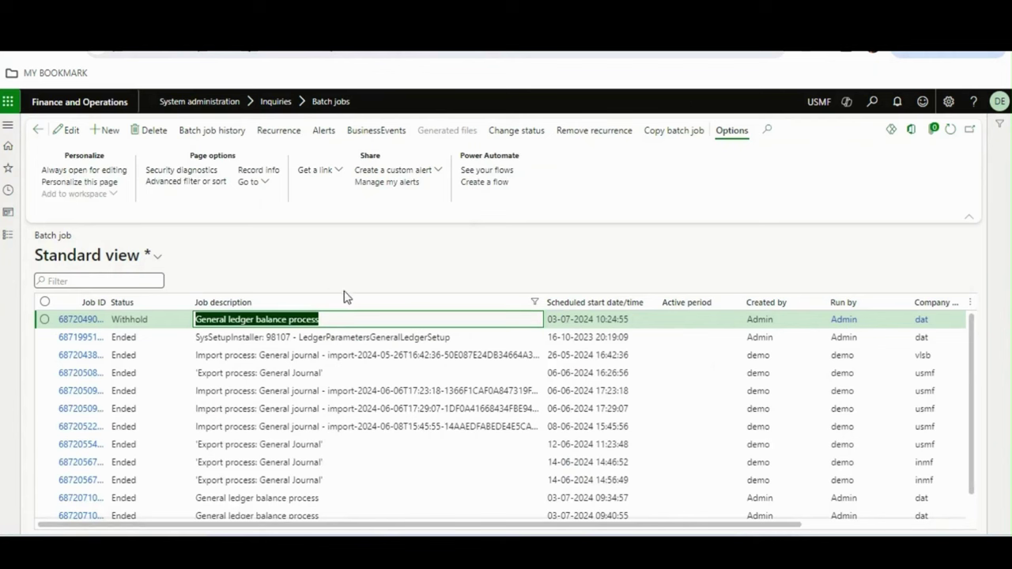
# - Change the withheld General ledger balance process job's status to Waiting and refresh the batch jobs list
pyautogui.click(335, 320)
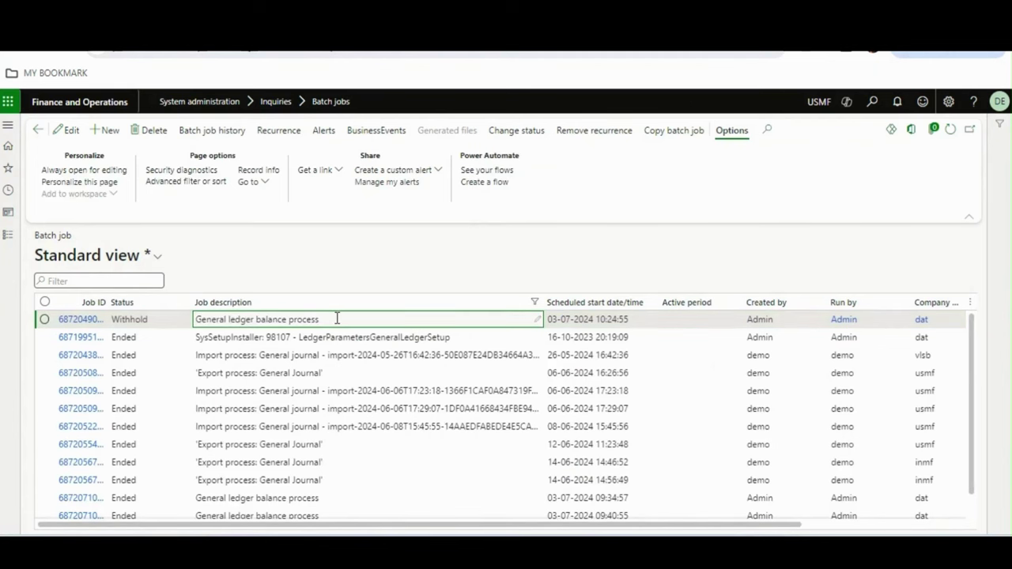
pyautogui.click(492, 138)
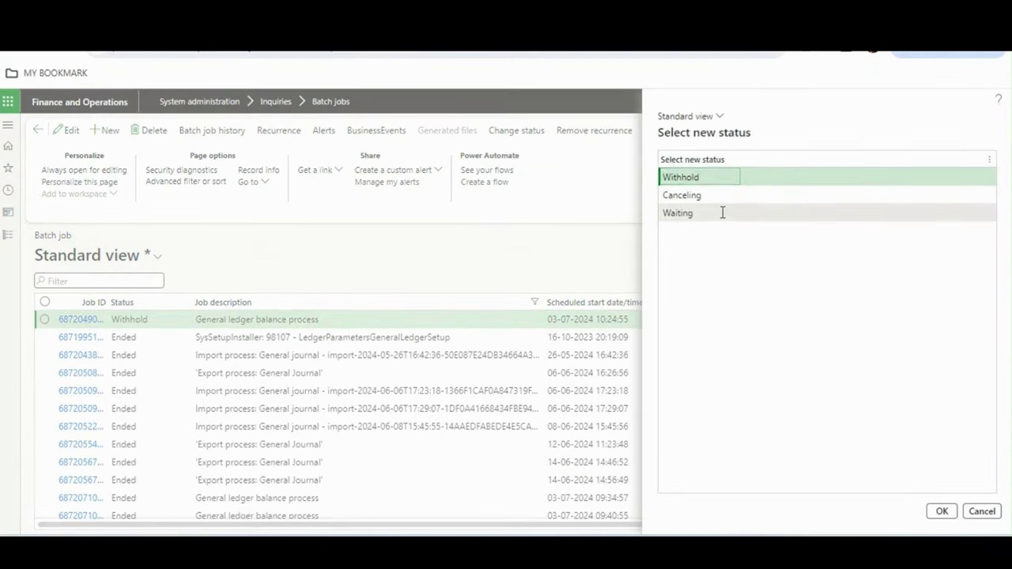
pyautogui.click(722, 213)
pyautogui.click(944, 513)
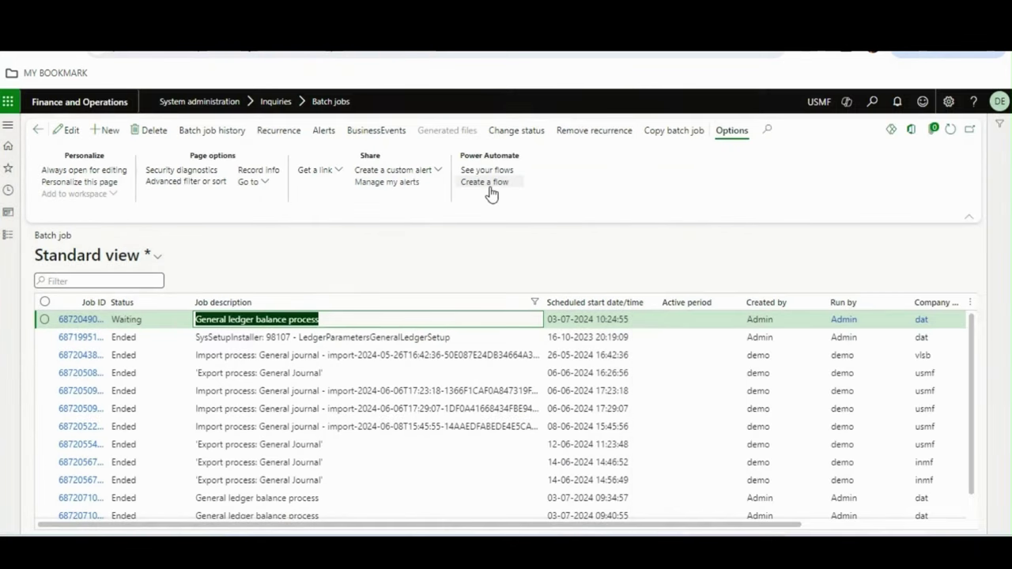
pyautogui.click(950, 129)
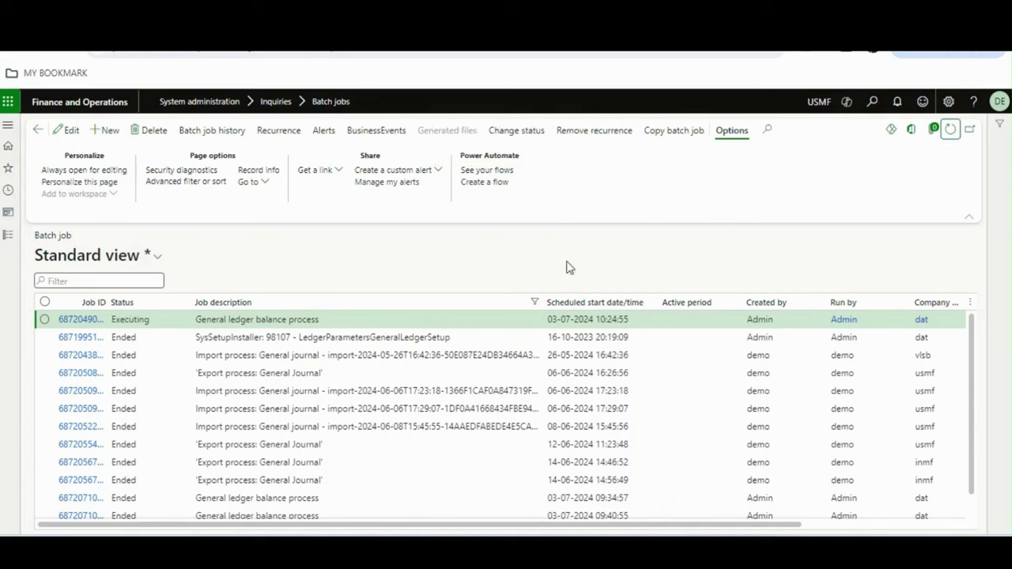
# - Refresh the trial balance, return to the batch jobs list, and refresh it repeatedly to check the General ledger balance process job's status
pyautogui.click(351, 323)
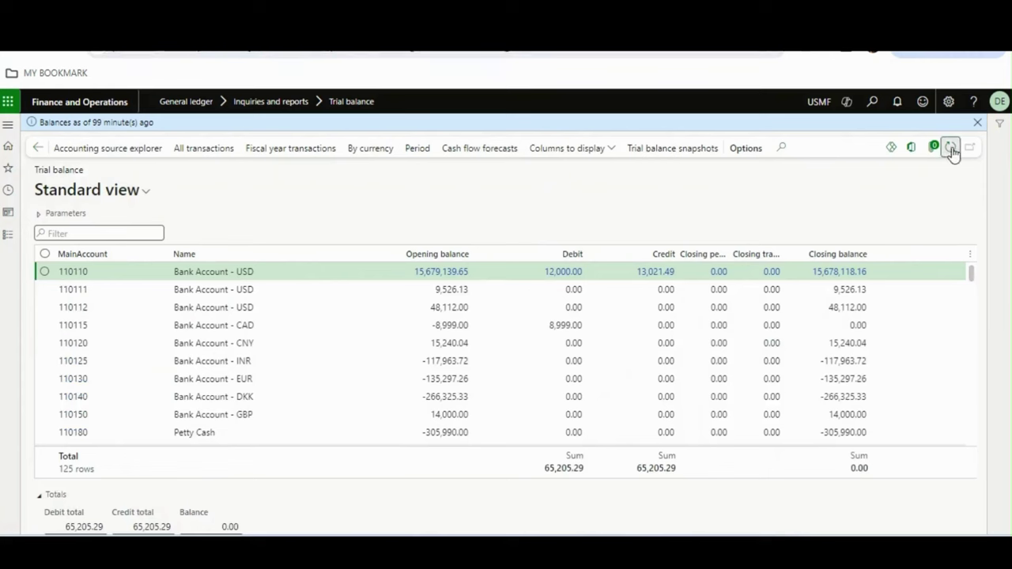
pyautogui.click(952, 150)
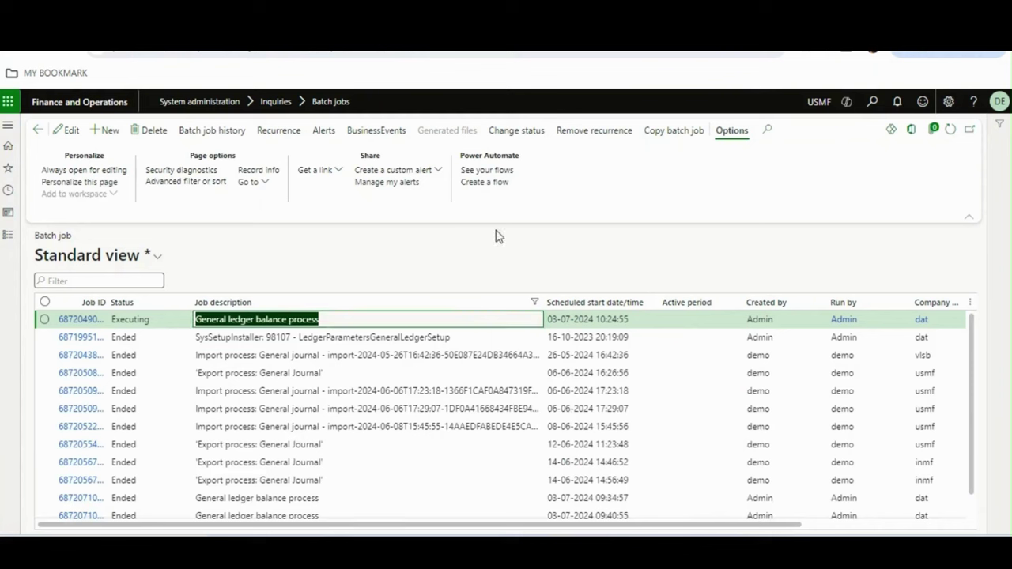
pyautogui.click(951, 130)
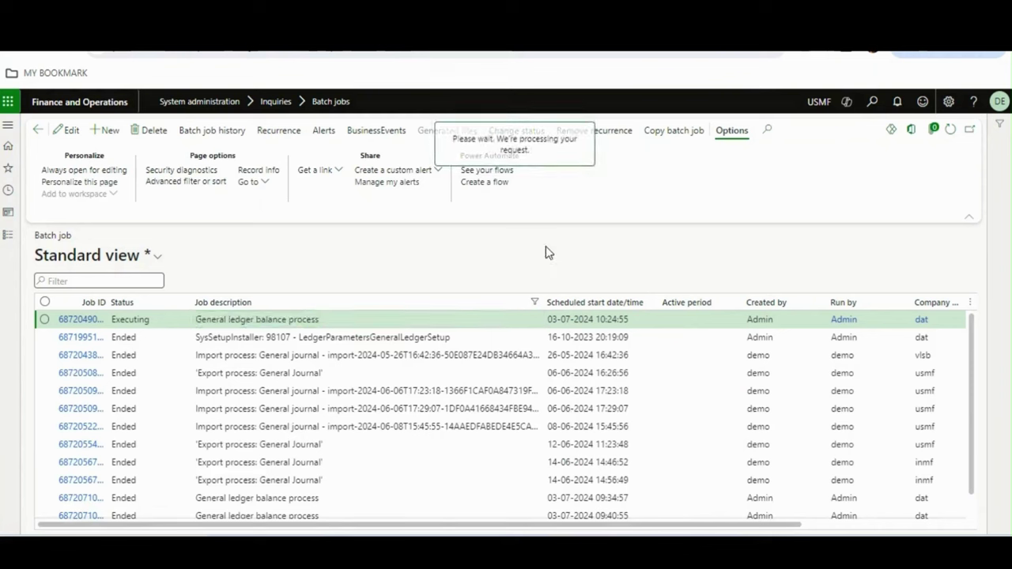
pyautogui.click(952, 134)
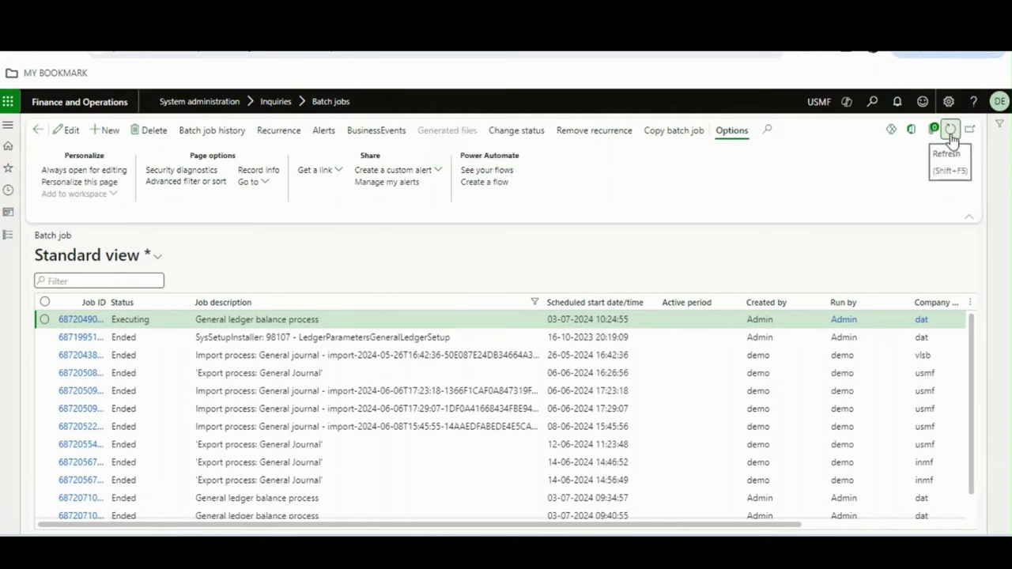
pyautogui.click(951, 132)
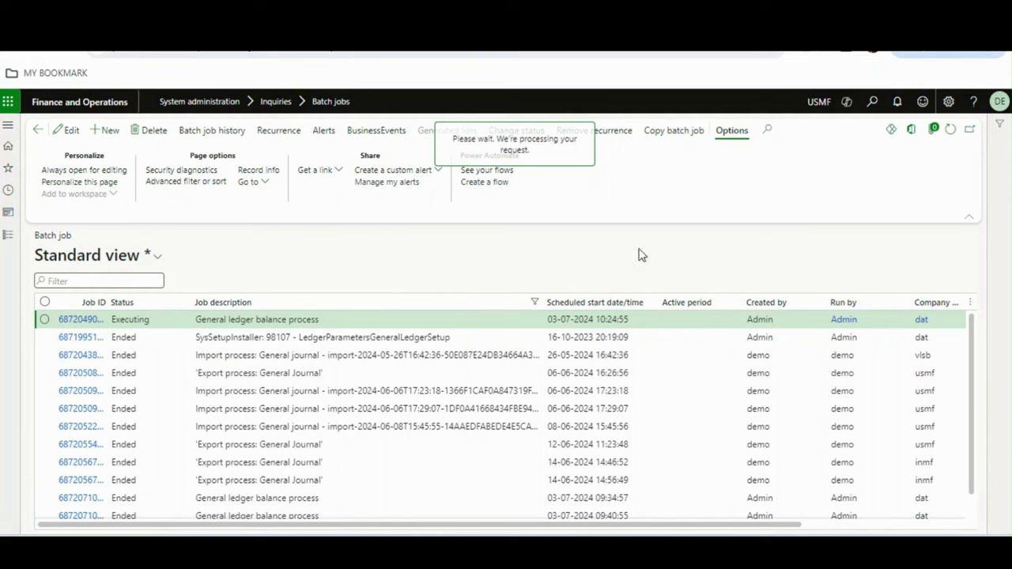
# - Refresh the batch jobs list, then show the trial balance again for the Main Account dimension set from 01-07-2024 to 31-12-2024
pyautogui.click(950, 130)
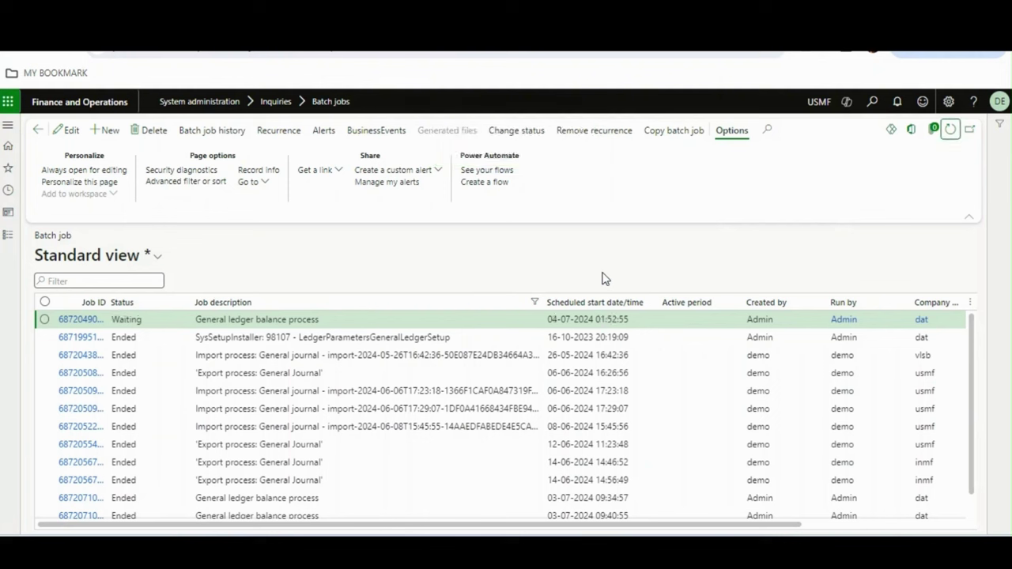
pyautogui.click(366, 317)
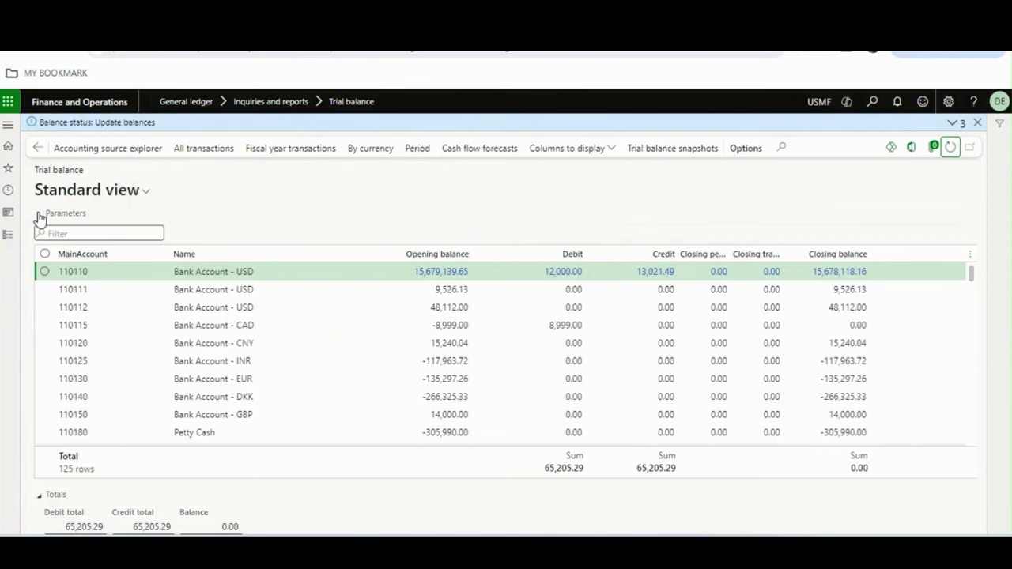
pyautogui.click(40, 215)
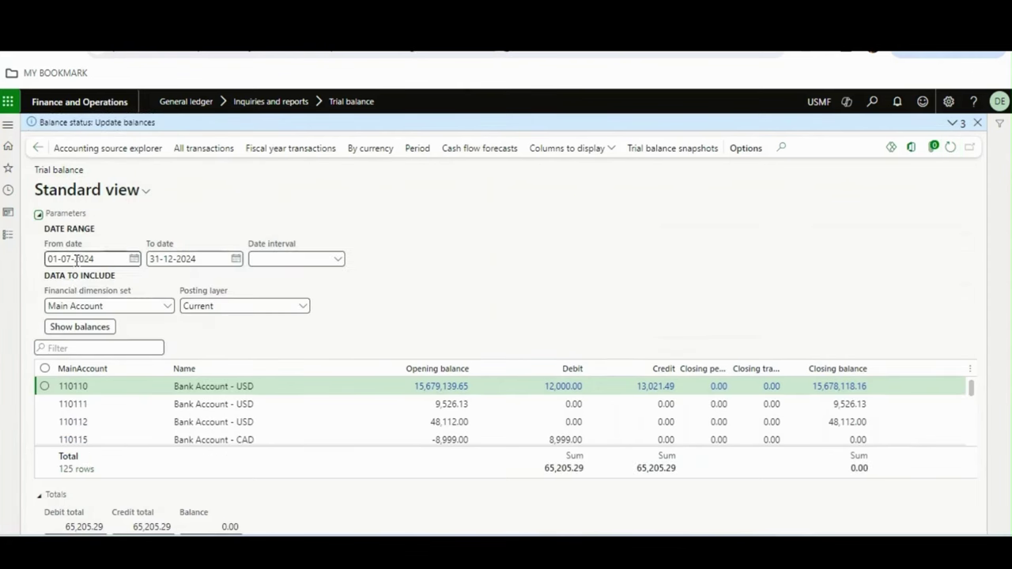
pyautogui.click(73, 327)
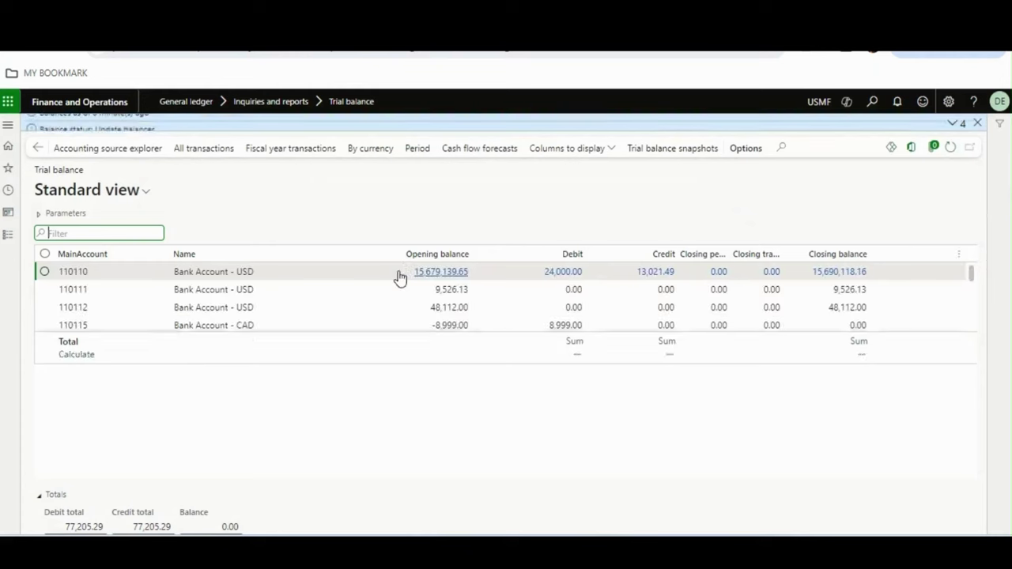
pyautogui.click(544, 278)
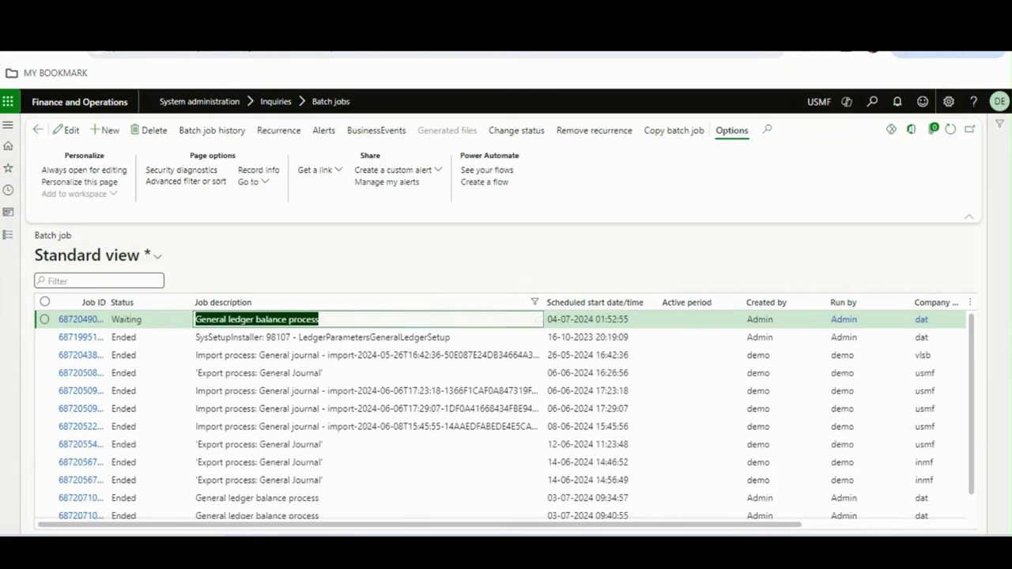
# - Return to the General ledger balance process job in the batch jobs list and open the General ledger's financial dimension sets from there
pyautogui.click(407, 326)
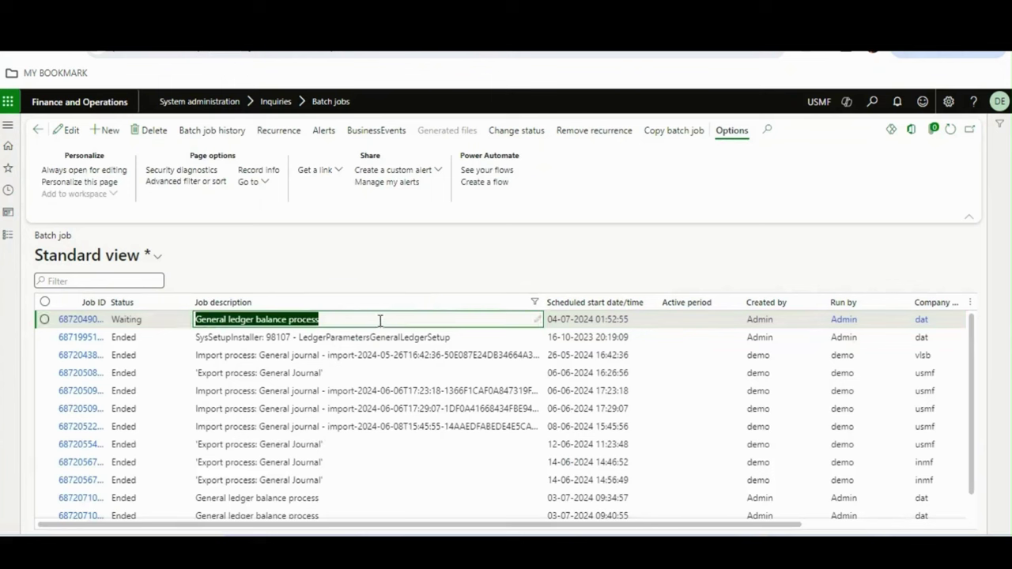
pyautogui.click(380, 321)
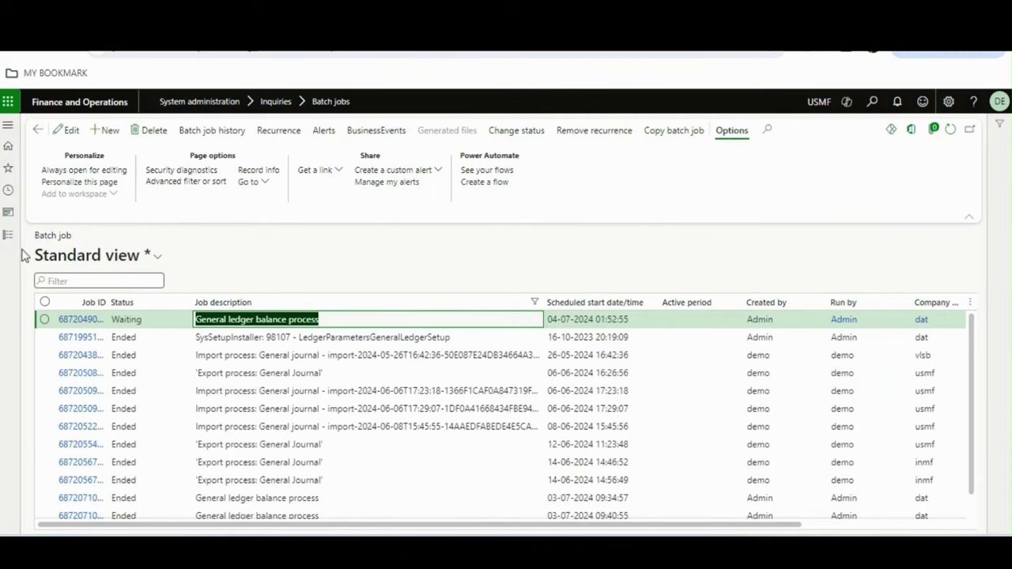
pyautogui.click(8, 237)
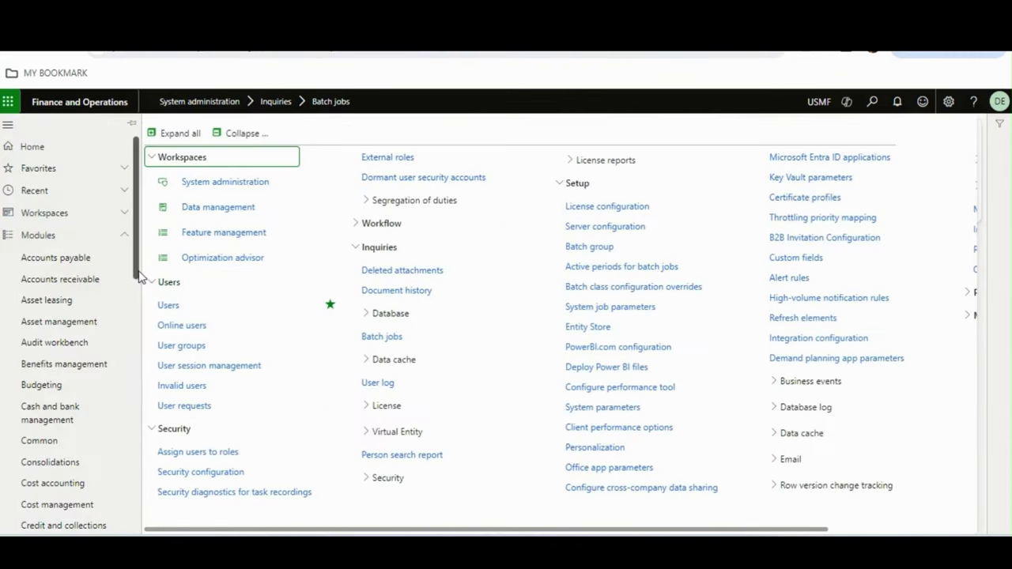
pyautogui.scroll(-3, 131, 338)
pyautogui.scroll(-4, 128, 372)
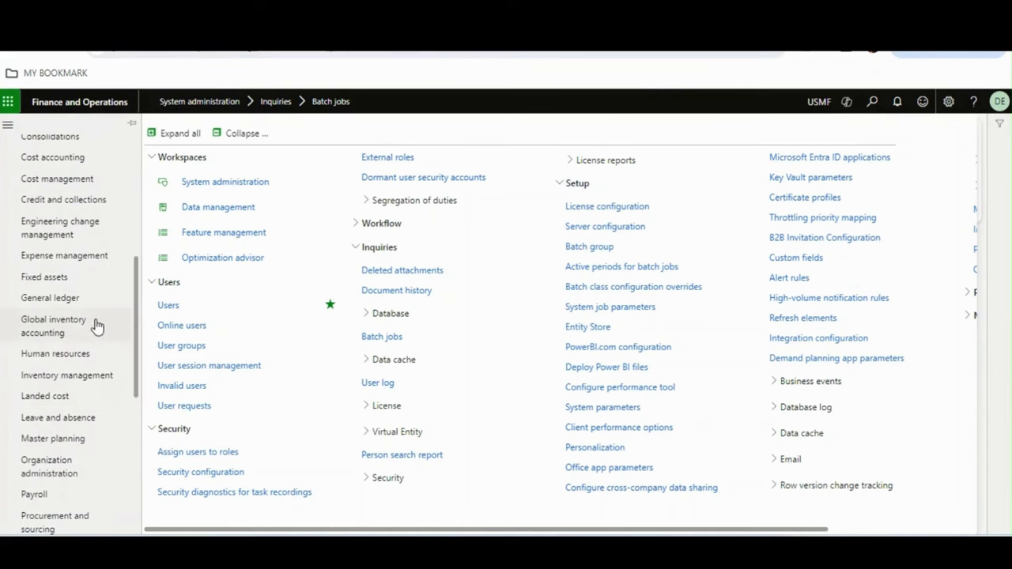
pyautogui.click(81, 302)
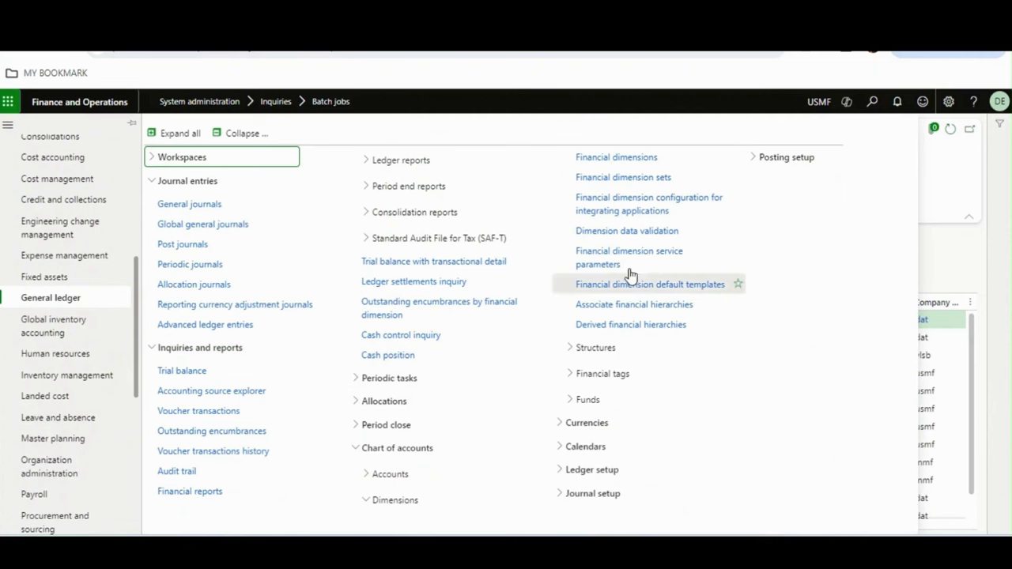
pyautogui.click(639, 188)
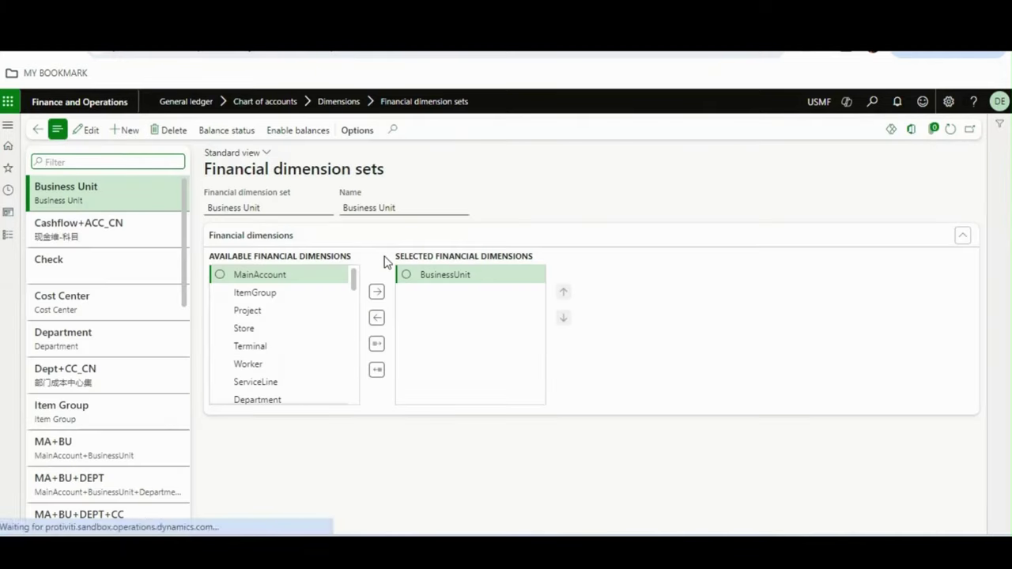
# - View the balance status of the Department financial dimension set for the USMF ledger and return to the dimension sets
pyautogui.click(119, 342)
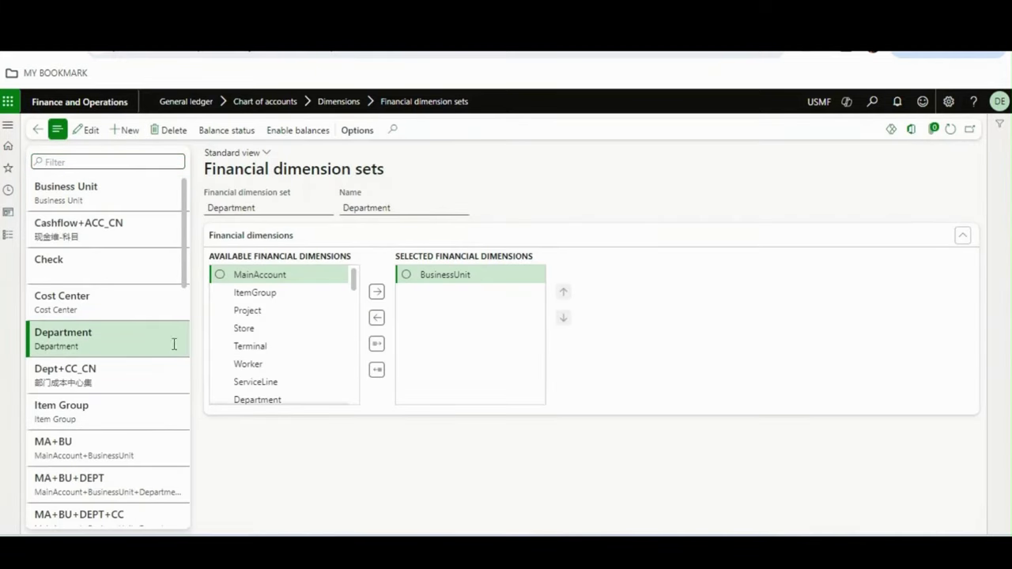
pyautogui.click(237, 131)
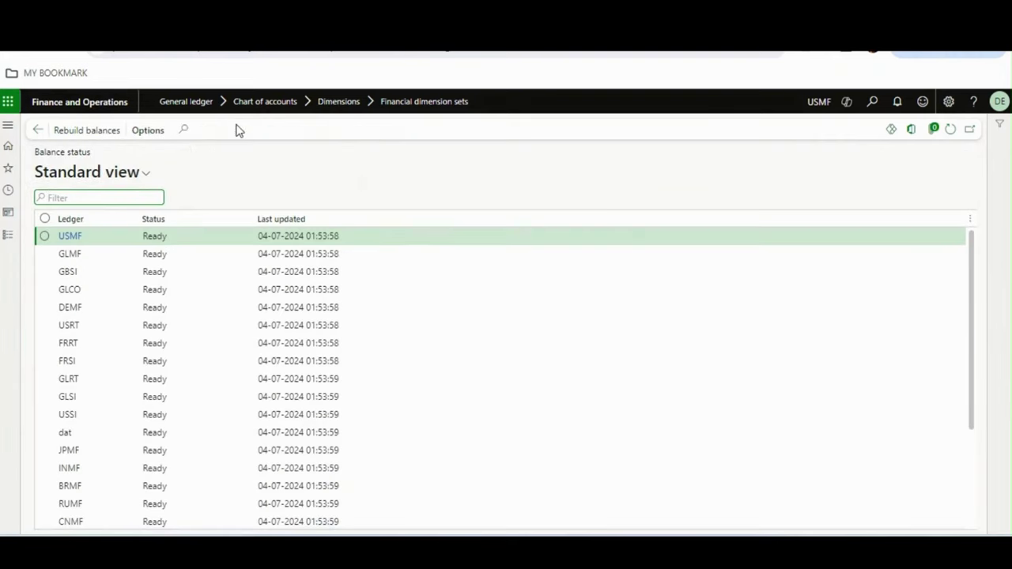
pyautogui.click(201, 237)
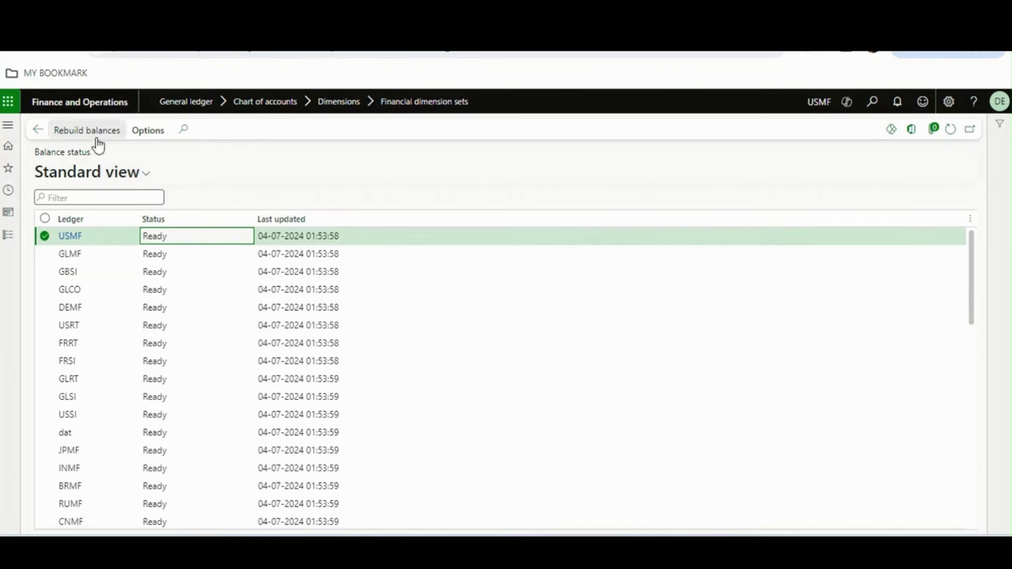
pyautogui.click(36, 132)
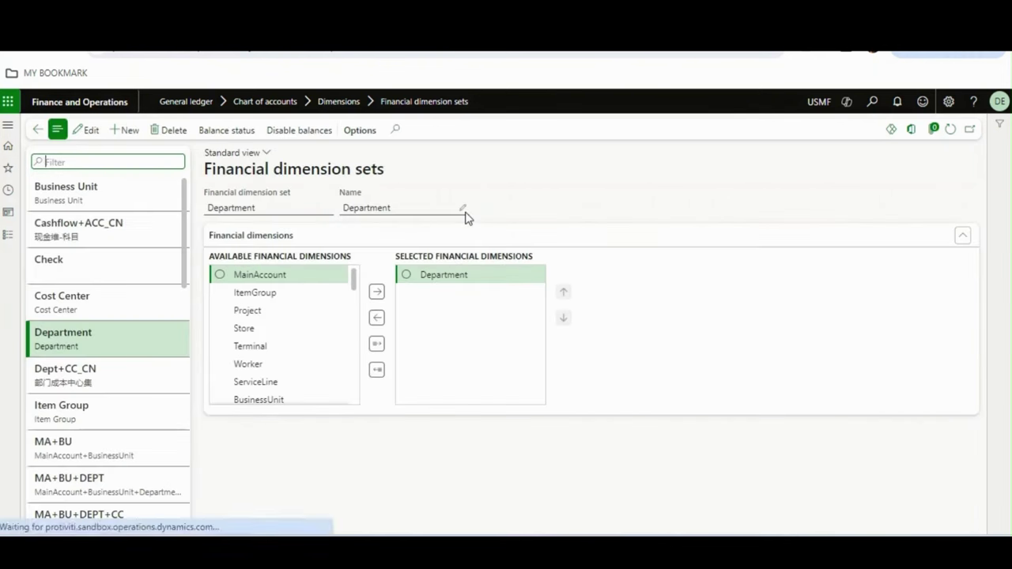